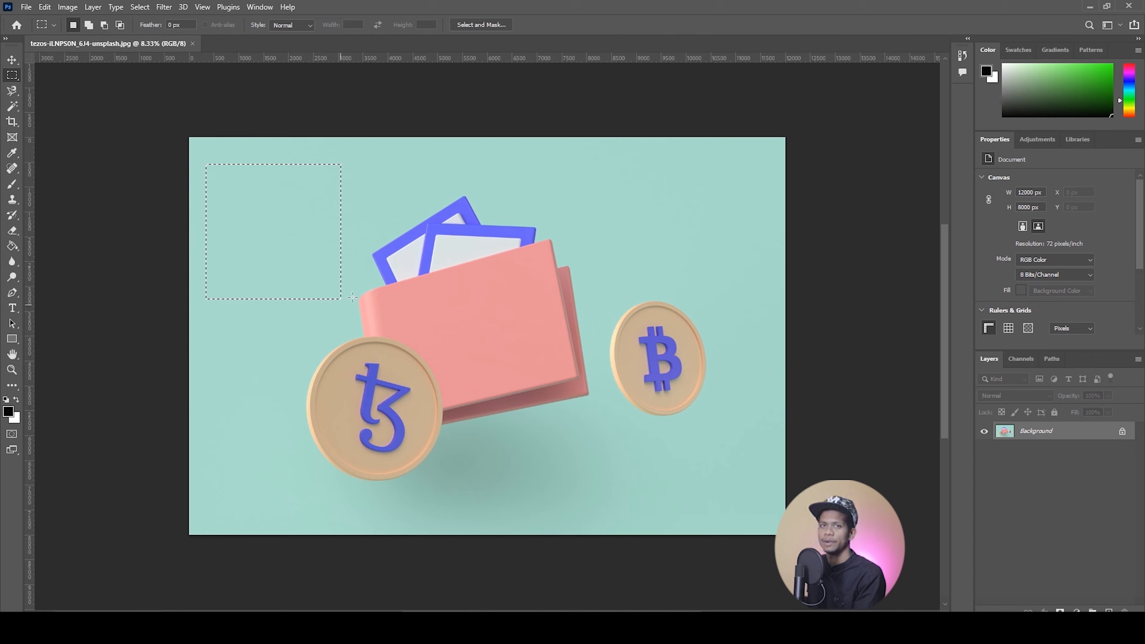
# Add two overlapping rectangles to the rectangular selection, extending it diagonally down across the wallet and the front coin
pyautogui.click(105, 25)
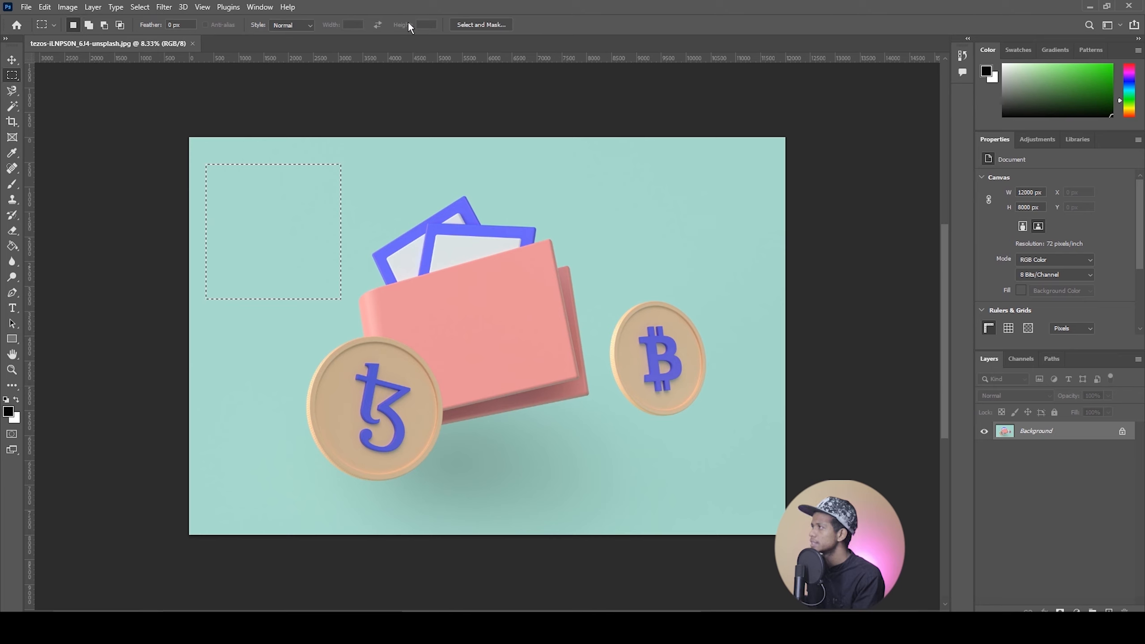
pyautogui.click(89, 26)
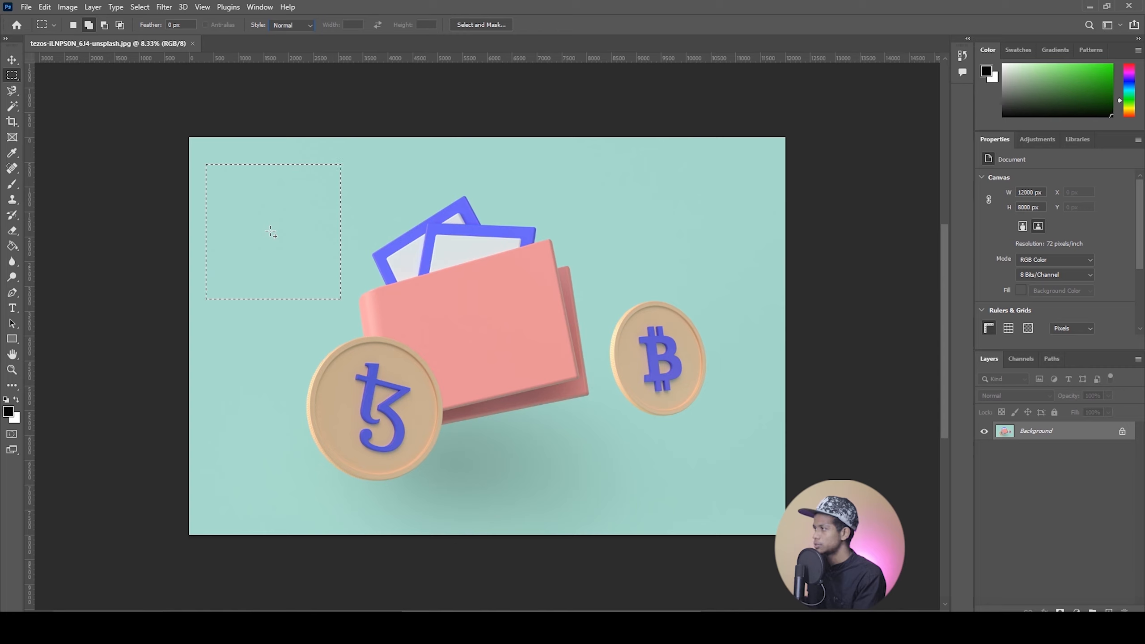
pyautogui.moveTo(264, 227); pyautogui.dragTo(386, 367)
pyautogui.moveTo(334, 319); pyautogui.dragTo(447, 425)
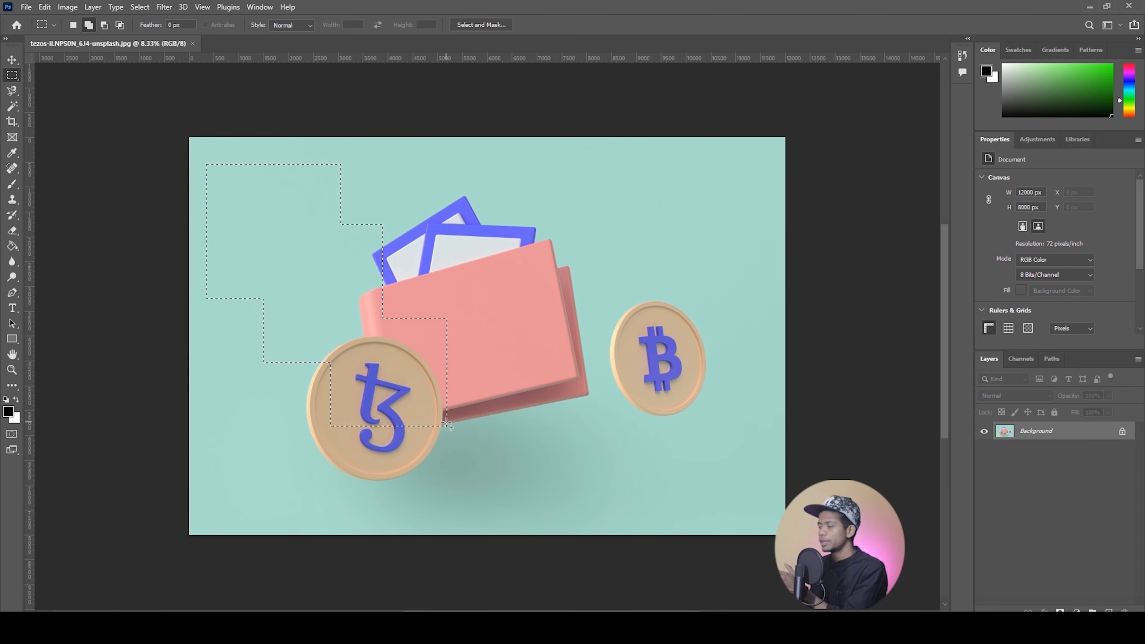
# Subtract a rectangle over the wallet and front coin from the selection, and intersect the remainder with a rectangle beside the blue cards
pyautogui.click(104, 26)
pyautogui.moveTo(507, 280); pyautogui.dragTo(306, 509)
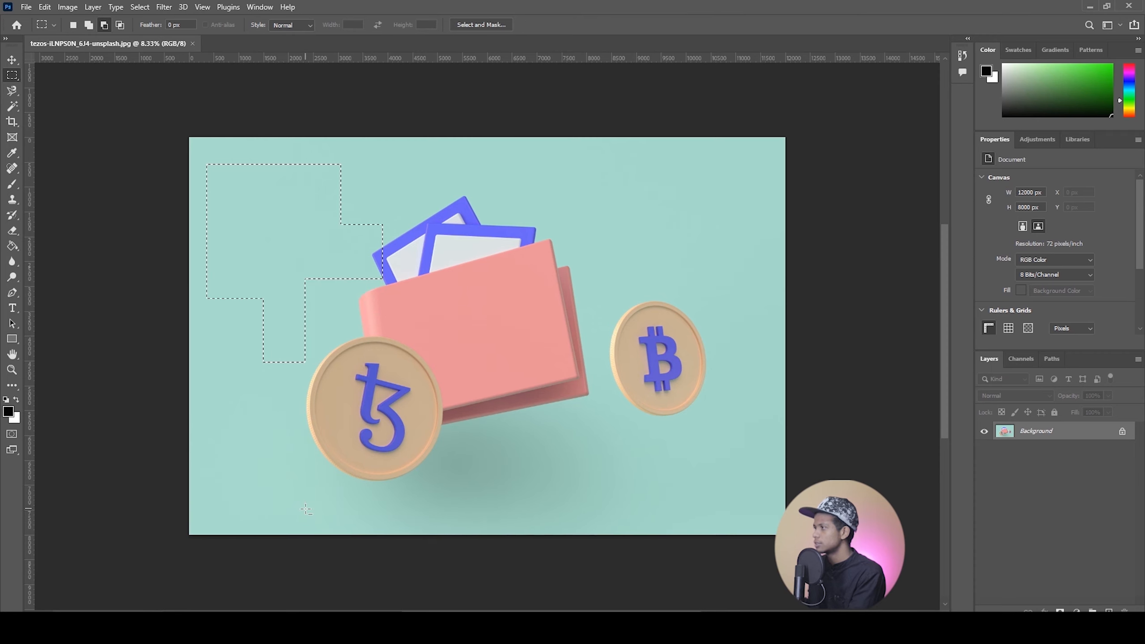
pyautogui.click(120, 25)
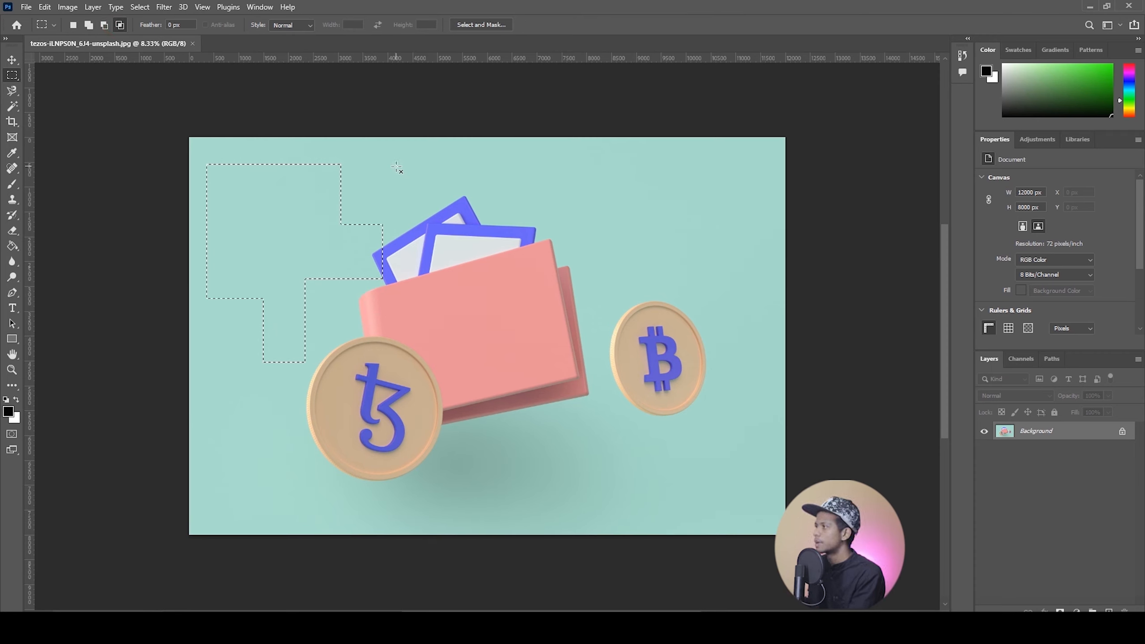
pyautogui.moveTo(448, 142); pyautogui.dragTo(226, 384)
pyautogui.moveTo(405, 167); pyautogui.dragTo(320, 318)
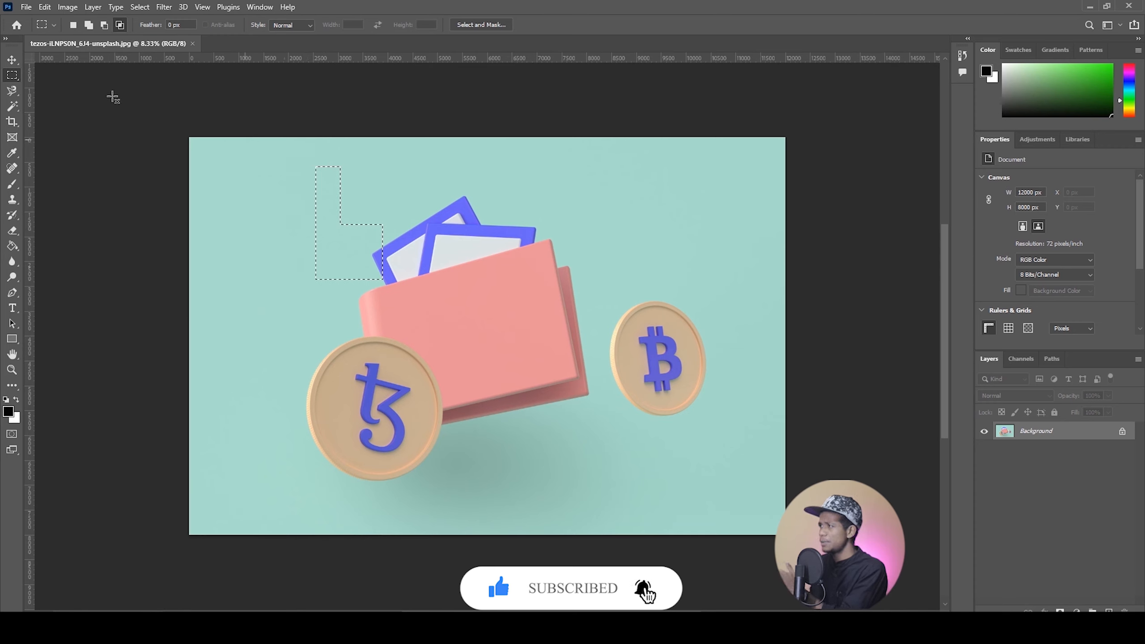
# Clear the selection, draw a new rectangular selection on the background beside the wallet, and add an overlapping rectangle to it
pyautogui.click(72, 26)
pyautogui.hotkey('ctrl', 'd')
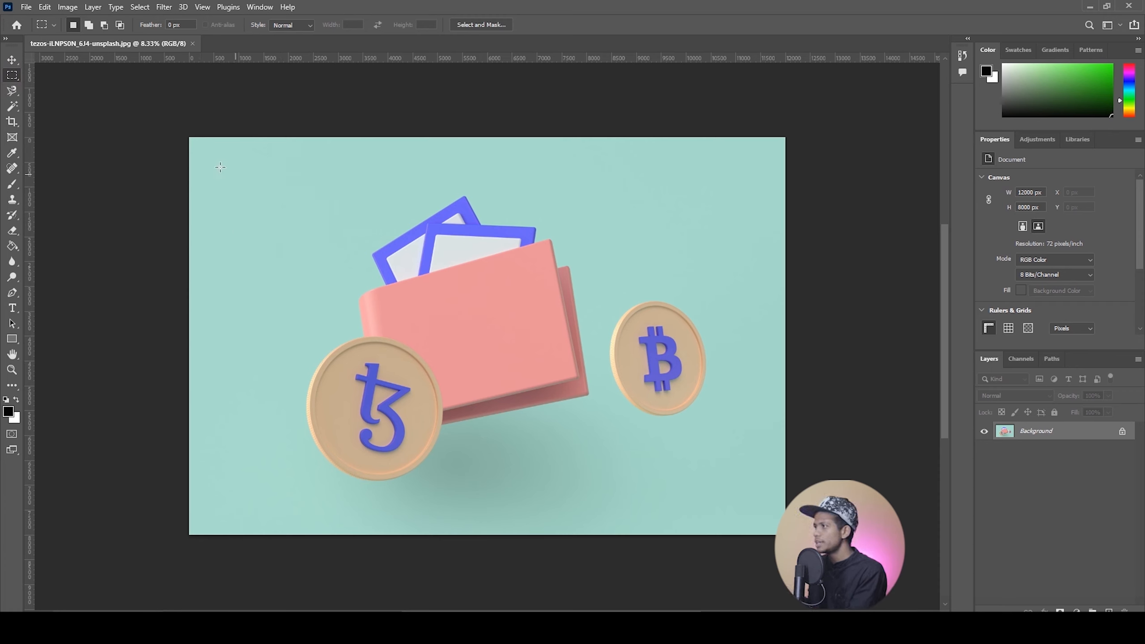
pyautogui.moveTo(214, 165); pyautogui.dragTo(335, 336)
pyautogui.press('shift')
pyautogui.moveTo(274, 216); pyautogui.dragTo(403, 295)
# Subtract a rectangle from the selection's edge nearest the cards, and intersect the remainder with another rectangle
pyautogui.press('alt')
pyautogui.moveTo(409, 161); pyautogui.dragTo(356, 296)
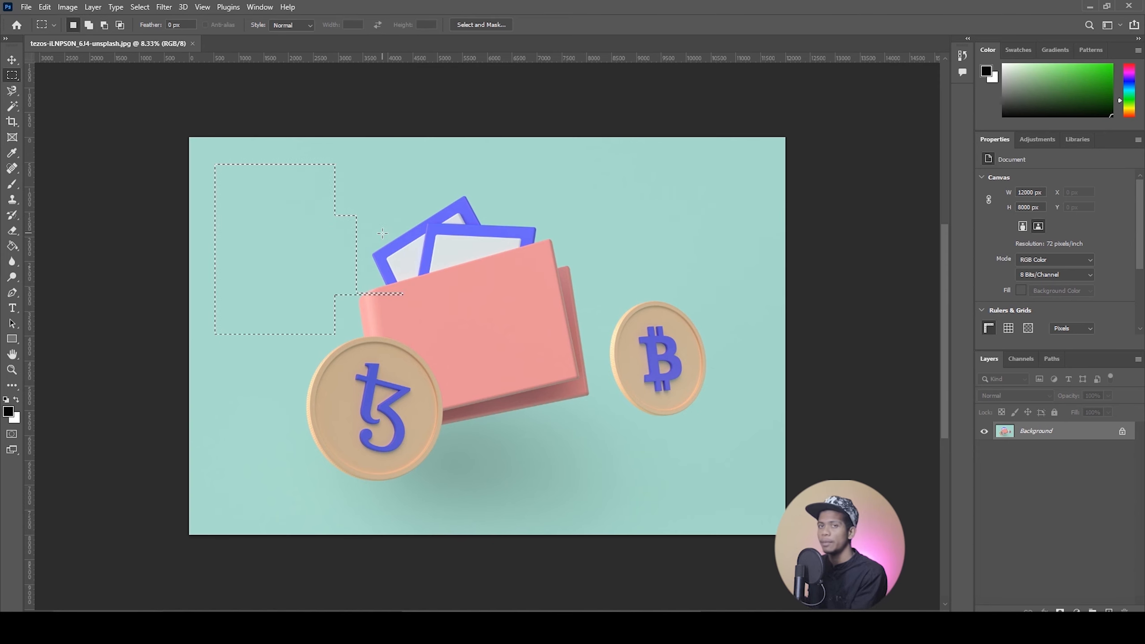
pyautogui.hotkey('shift', 'alt')
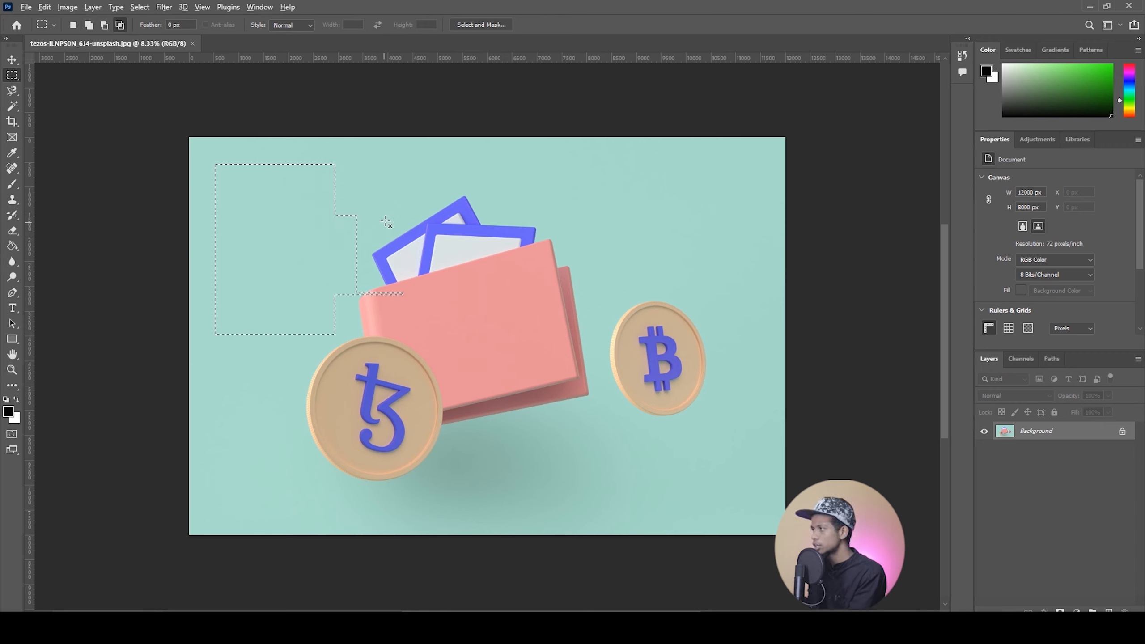
pyautogui.moveTo(391, 193); pyautogui.dragTo(302, 338)
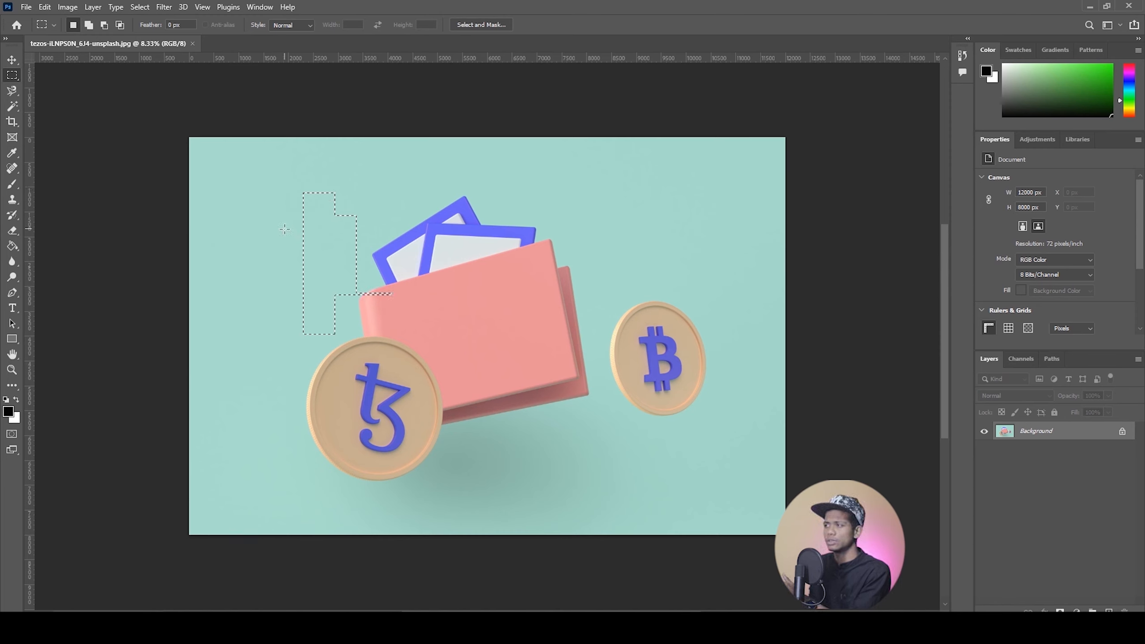
# Replace the rectangular selection with a freehand Lasso selection drawn loosely around the wallet, cards and front coin
pyautogui.rightClick(12, 75)
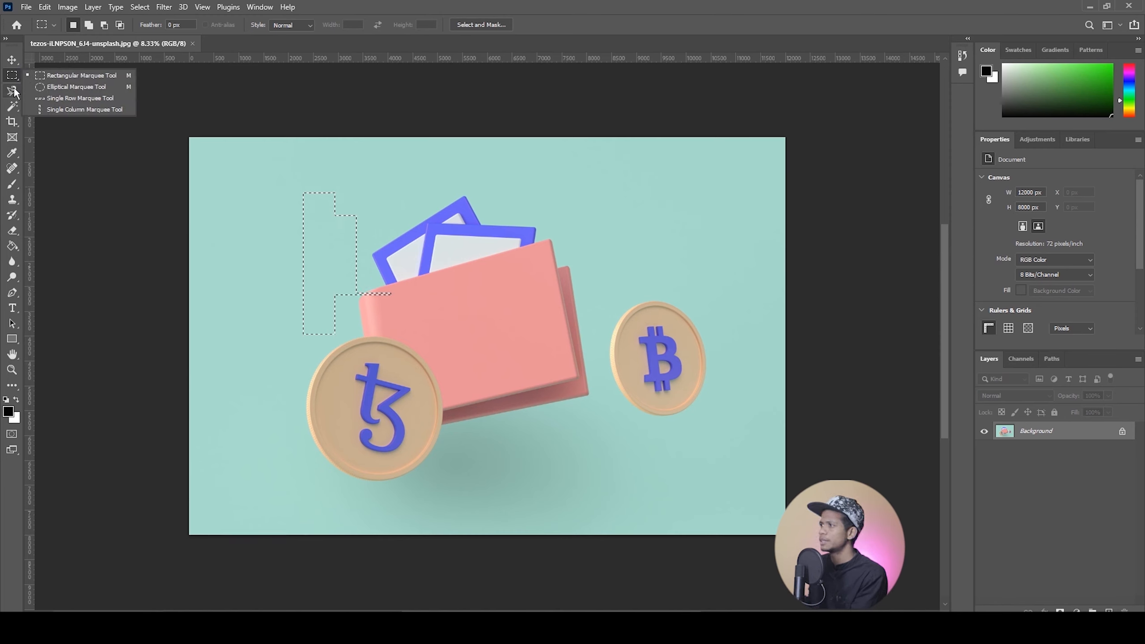
pyautogui.rightClick(13, 91)
pyautogui.click(57, 91)
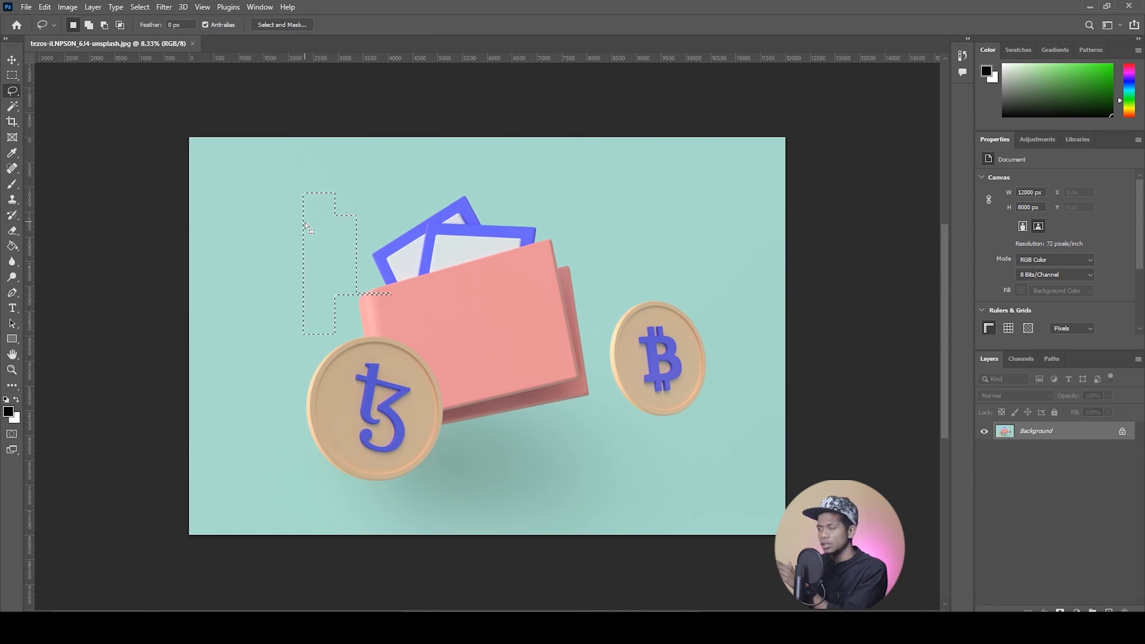
pyautogui.click(305, 224)
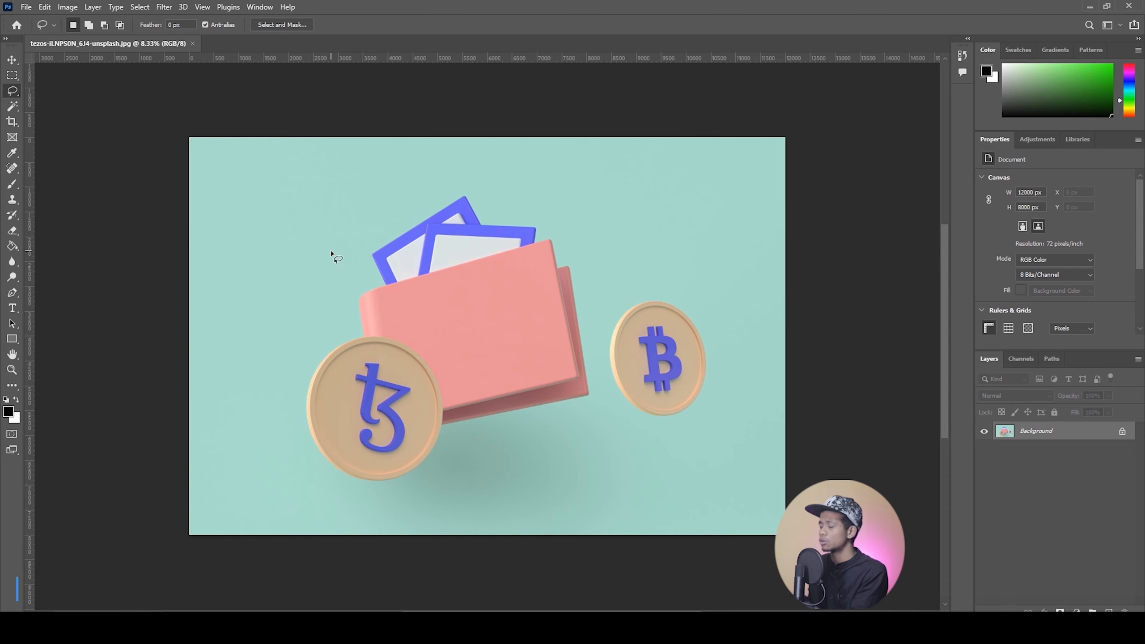
pyautogui.moveTo(322, 261)
pyautogui.mouseDown()
pyautogui.moveTo(322, 229)
pyautogui.moveTo(386, 200)
pyautogui.mouseUp()
pyautogui.moveTo(526, 199)
pyautogui.mouseDown()
pyautogui.moveTo(606, 366)
pyautogui.moveTo(561, 444)
pyautogui.moveTo(428, 487)
pyautogui.moveTo(288, 450)
pyautogui.moveTo(317, 235)
pyautogui.mouseUp()
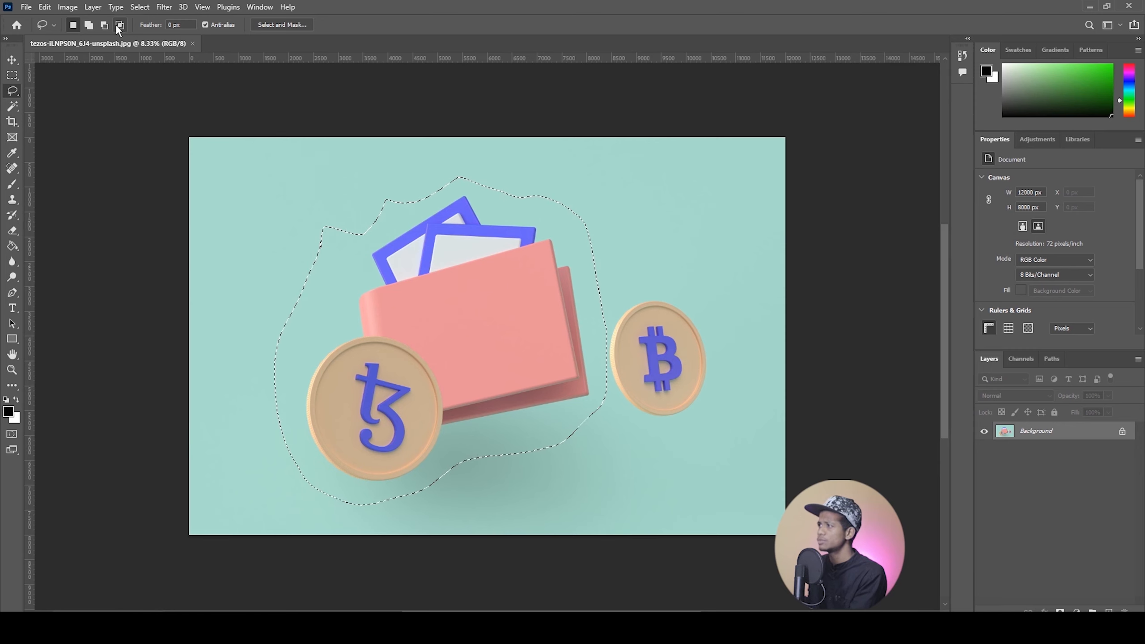
# Add a freehand area on the background beside the wallet to the Lasso selection, and intersect it with another freehand shape
pyautogui.moveTo(320, 255)
pyautogui.mouseDown()
pyautogui.moveTo(289, 248)
pyautogui.moveTo(309, 327)
pyautogui.moveTo(339, 243)
pyautogui.mouseUp()
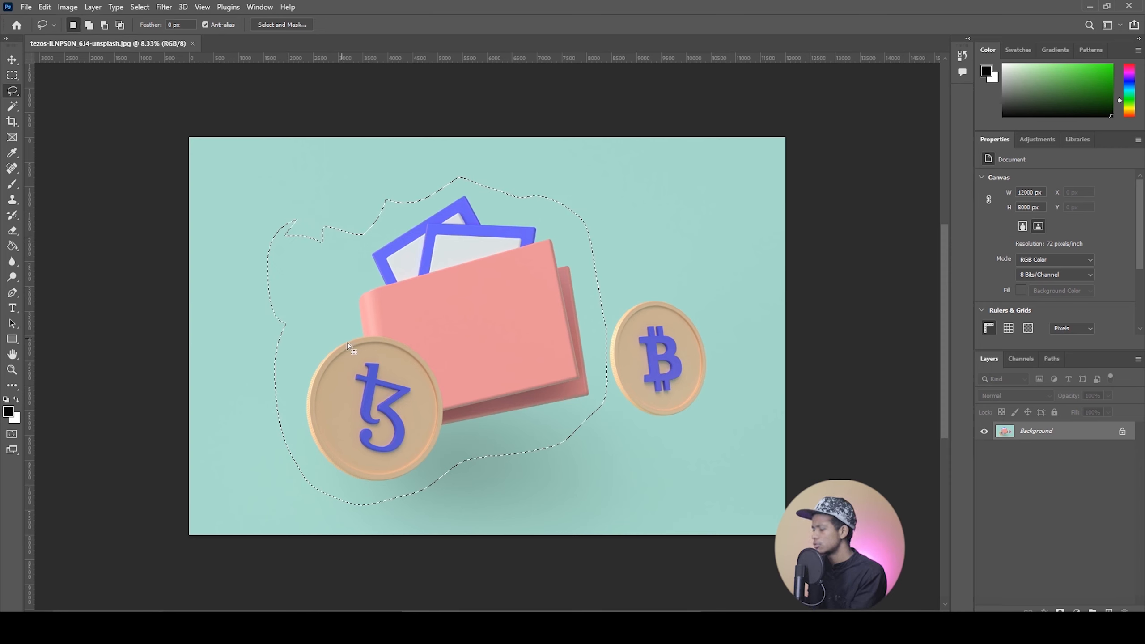
pyautogui.moveTo(302, 209)
pyautogui.mouseDown()
pyautogui.moveTo(401, 248)
pyautogui.moveTo(313, 177)
pyautogui.moveTo(399, 336)
pyautogui.moveTo(298, 401)
pyautogui.moveTo(247, 242)
pyautogui.moveTo(318, 206)
pyautogui.mouseUp()
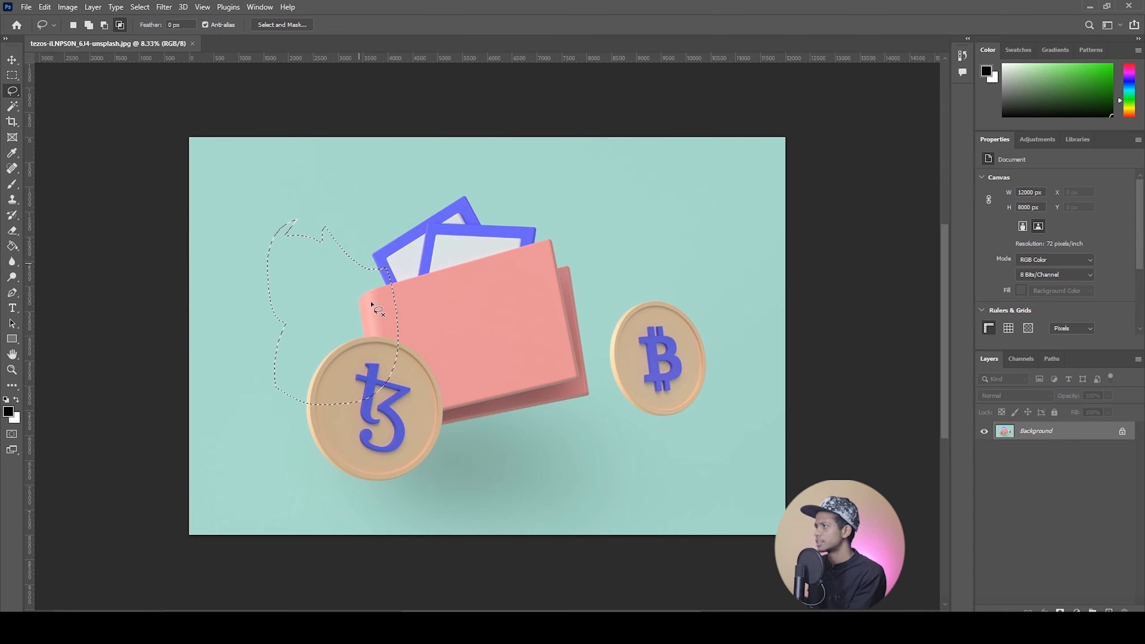
# Activate the Polygonal Lasso tool and clear the freehand selection
pyautogui.rightClick(13, 92)
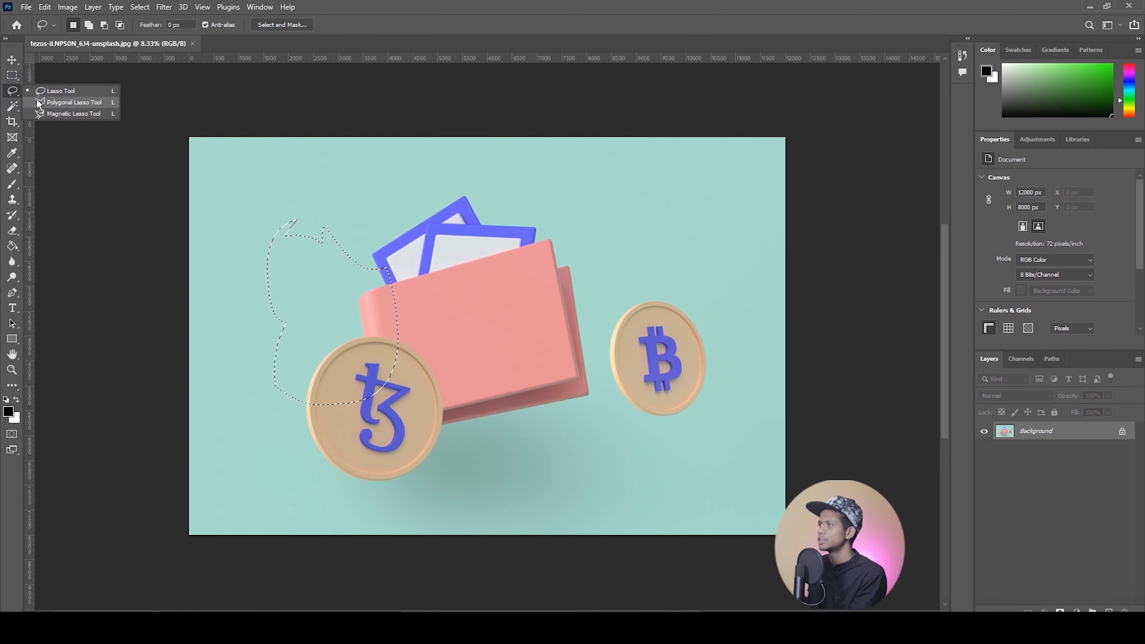
pyautogui.click(87, 102)
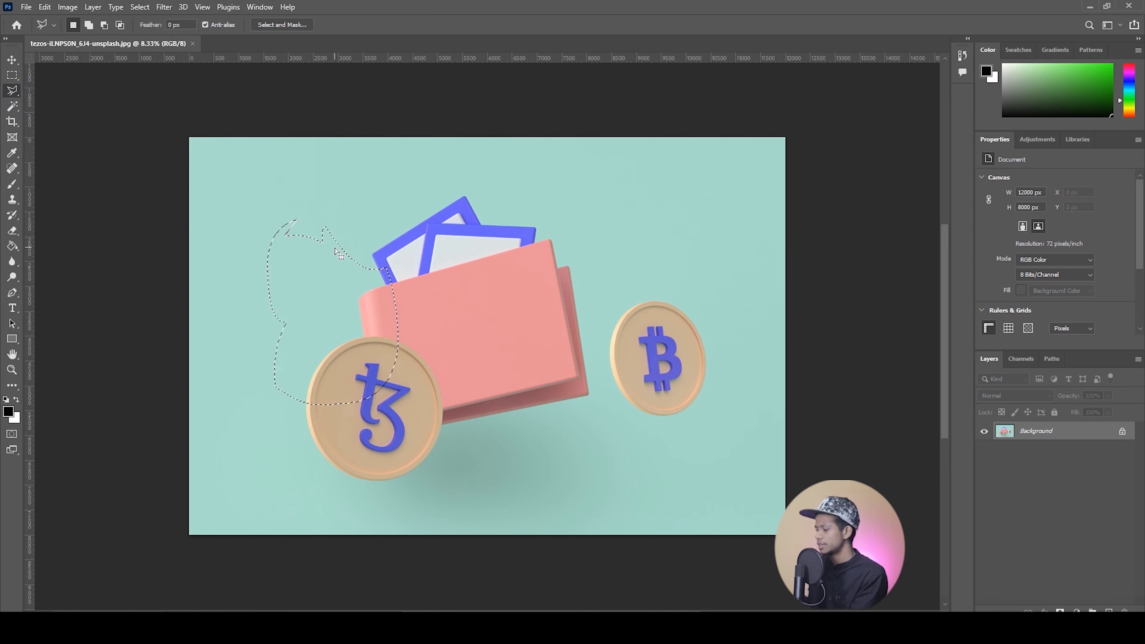
pyautogui.hotkey('ctrl', 'd')
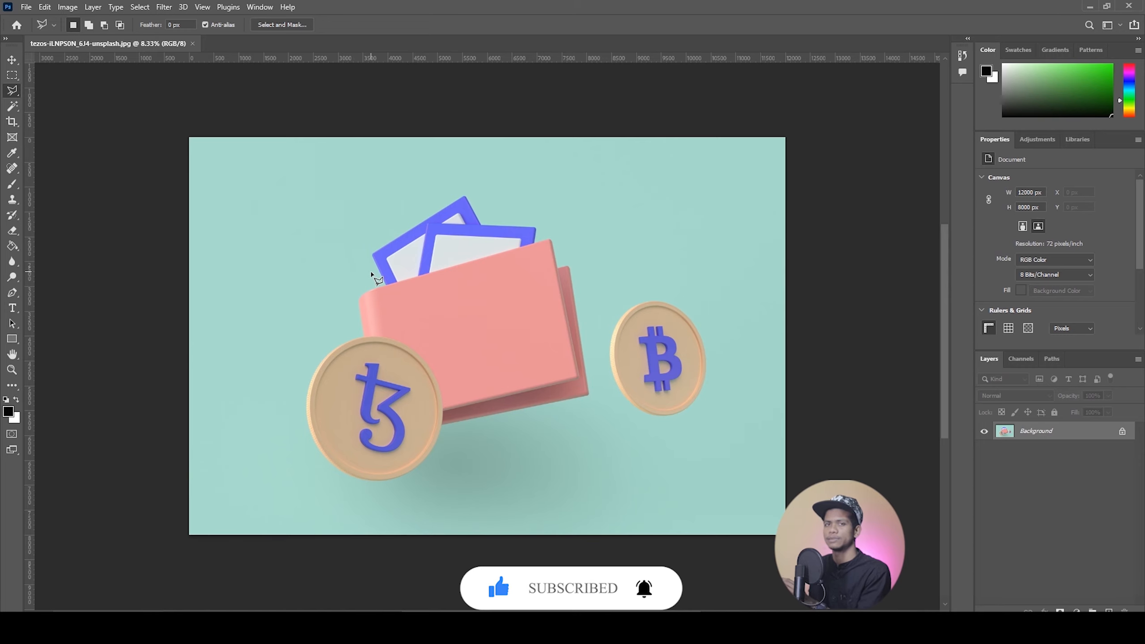
# Place a multi-corner Polygonal Lasso path zigzagging across the background, front coin and wallet
pyautogui.scroll(2, 372, 275)
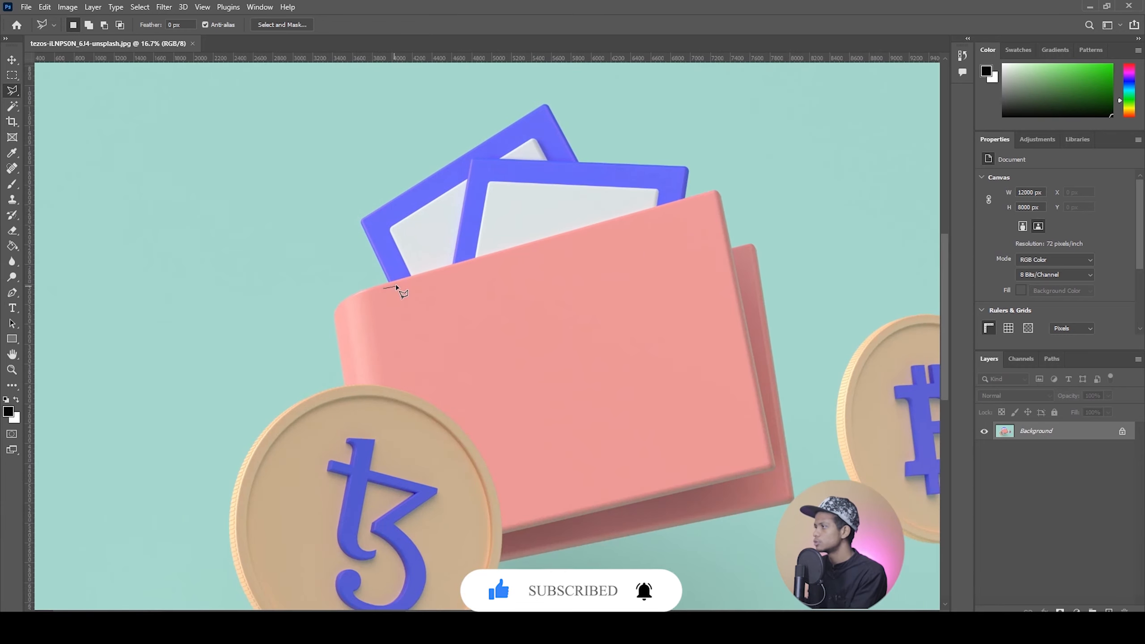
pyautogui.click(365, 243)
pyautogui.click(305, 211)
pyautogui.click(206, 249)
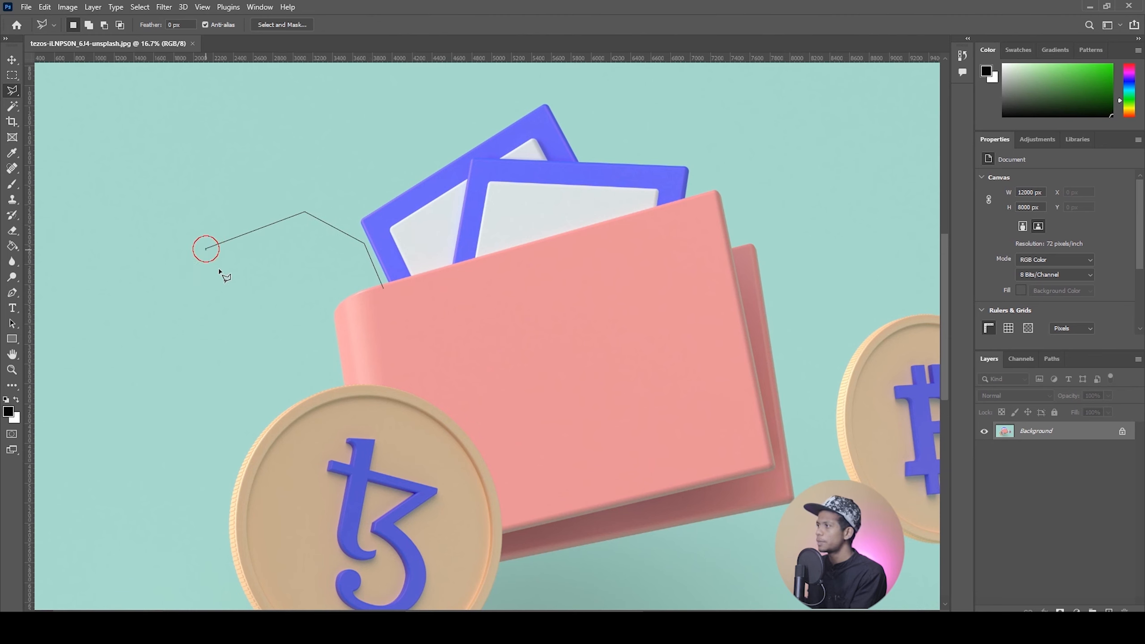
pyautogui.click(365, 336)
pyautogui.click(256, 382)
pyautogui.click(136, 328)
pyautogui.click(111, 412)
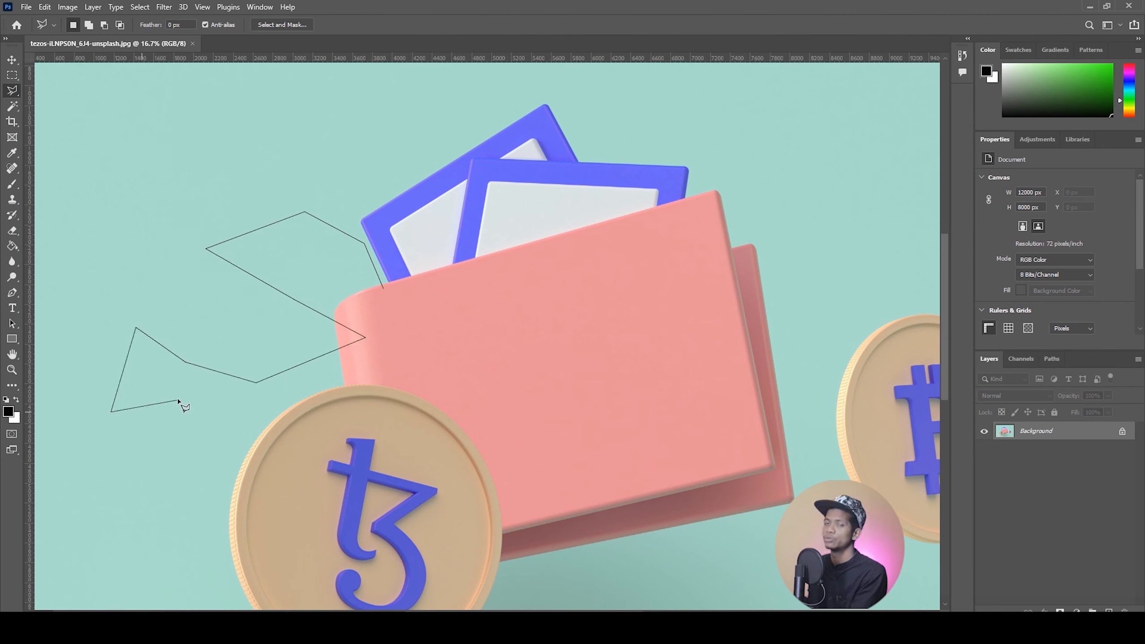
pyautogui.click(293, 422)
pyautogui.click(498, 262)
pyautogui.click(657, 419)
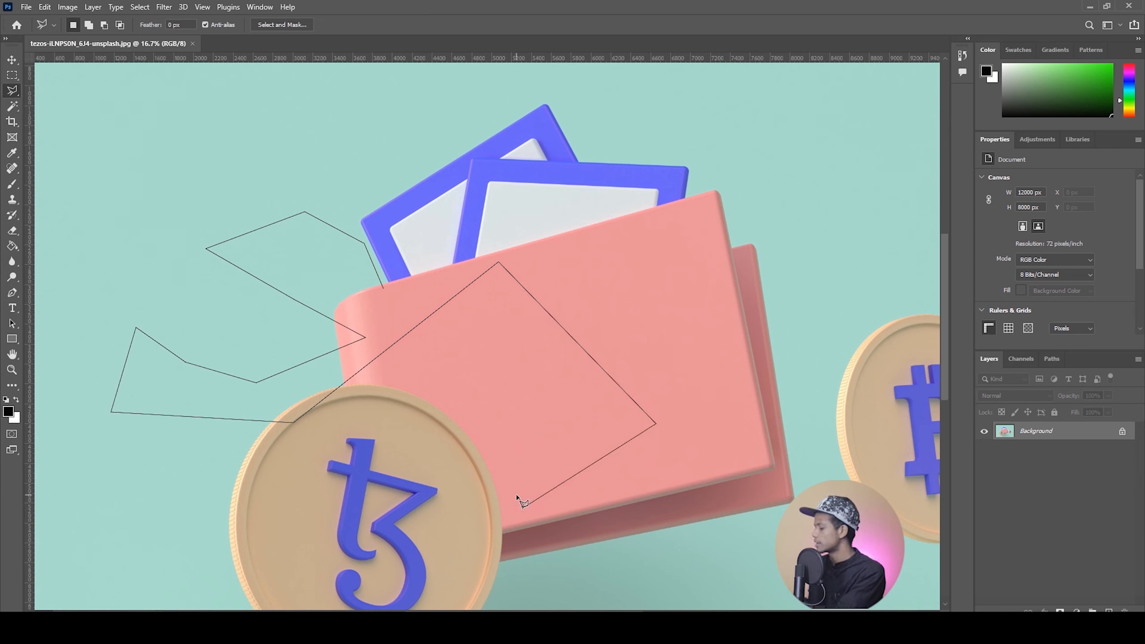
# Remove the last several corners of the polygonal path, place one replacement corner on the background, and cancel the whole path
pyautogui.press('BackSpace')
pyautogui.press('BackSpace')
pyautogui.press('BackSpace')
pyautogui.press('BackSpace')
pyautogui.press('BackSpace')
pyautogui.press('BackSpace')
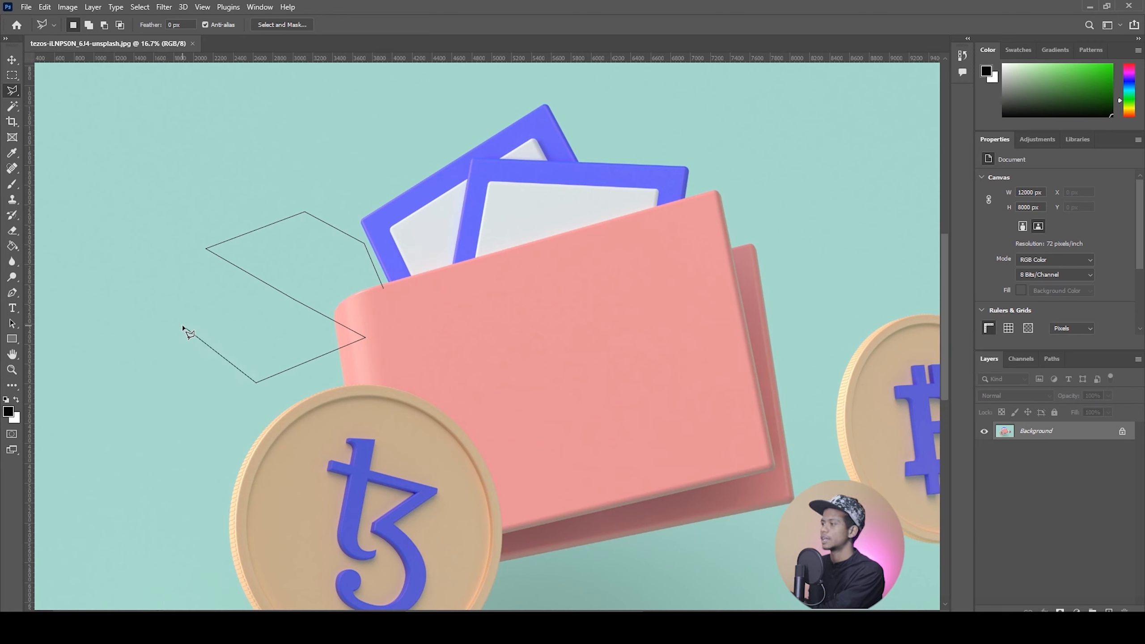
pyautogui.click(182, 308)
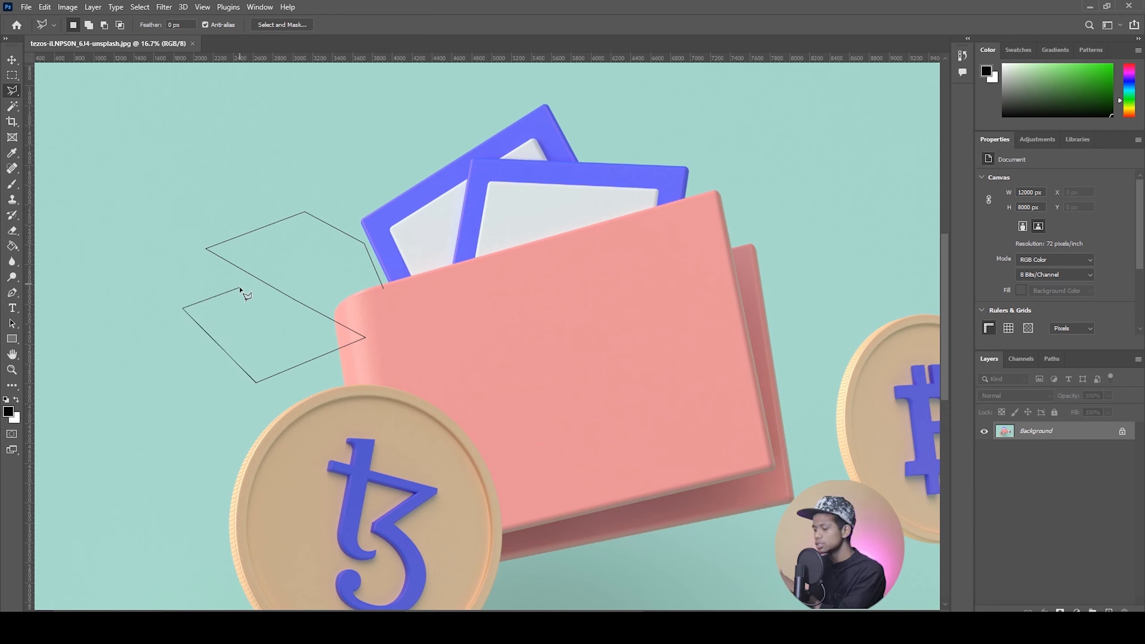
pyautogui.press('Escape')
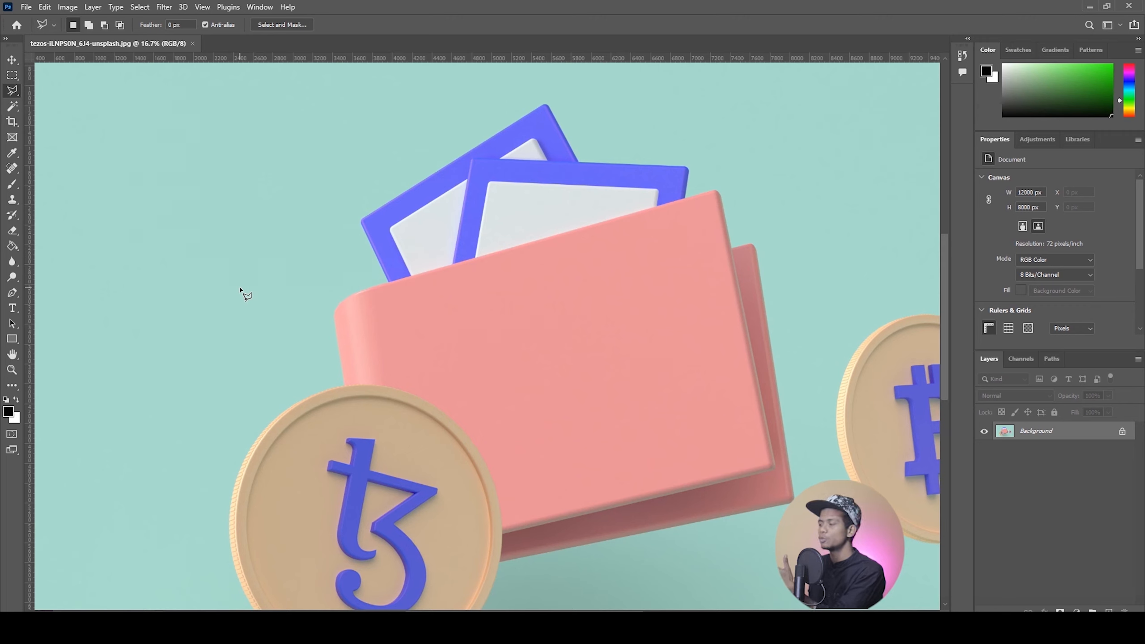
# Select the two blue cards above the wallet with a closed Polygonal Lasso outline following their corners and the wallet's upper edge
pyautogui.click(387, 282)
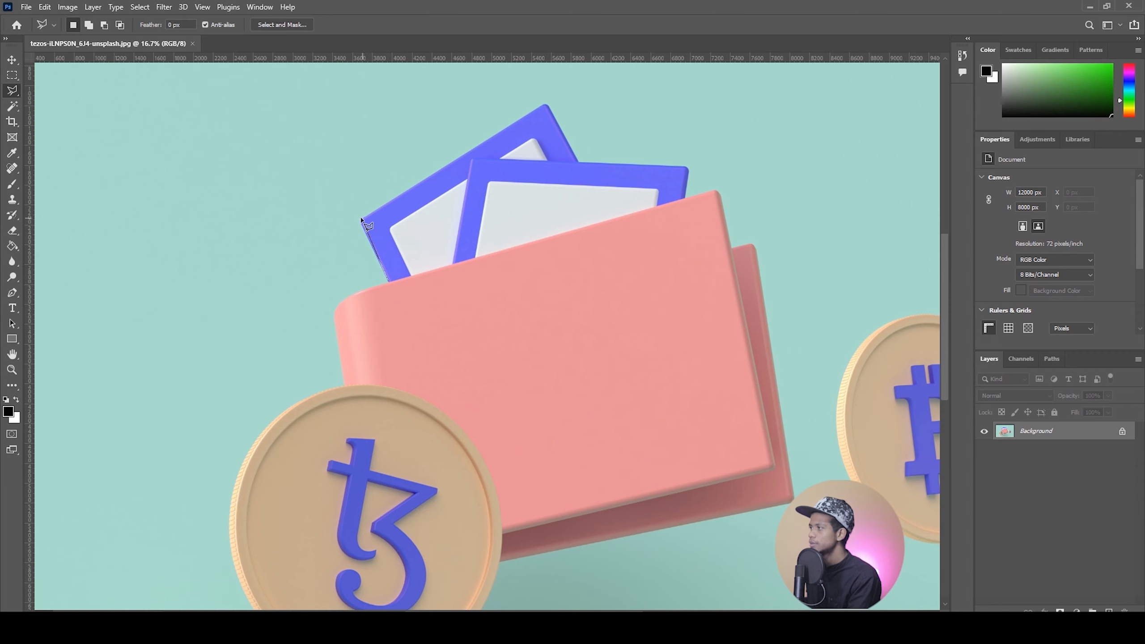
pyautogui.click(360, 224)
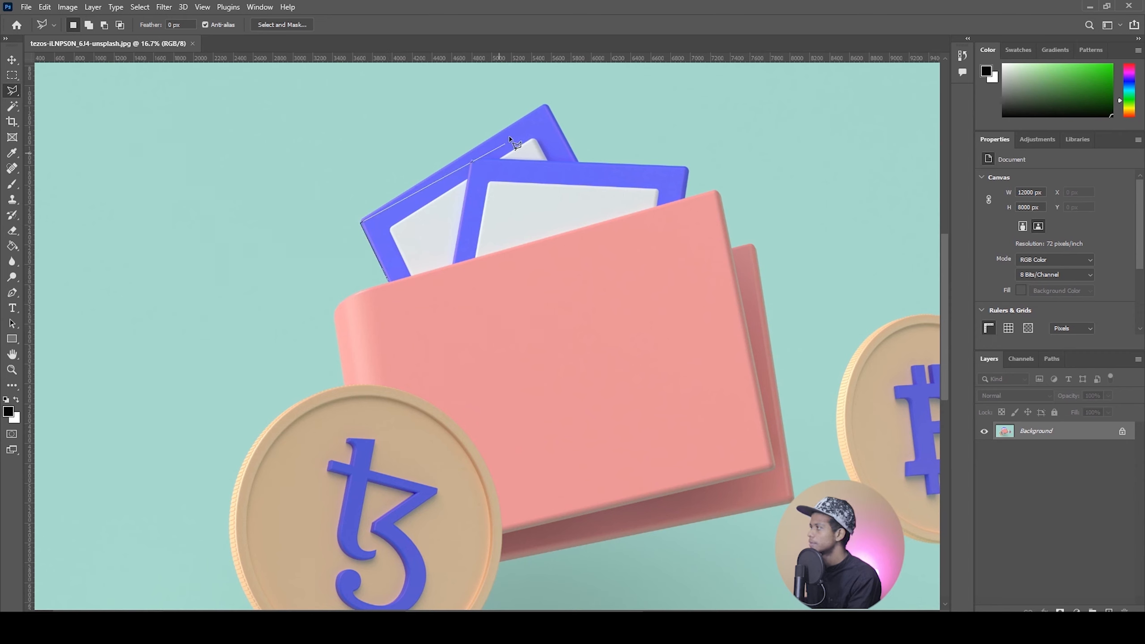
pyautogui.click(544, 105)
pyautogui.click(577, 161)
pyautogui.click(687, 167)
pyautogui.click(684, 198)
pyautogui.click(386, 281)
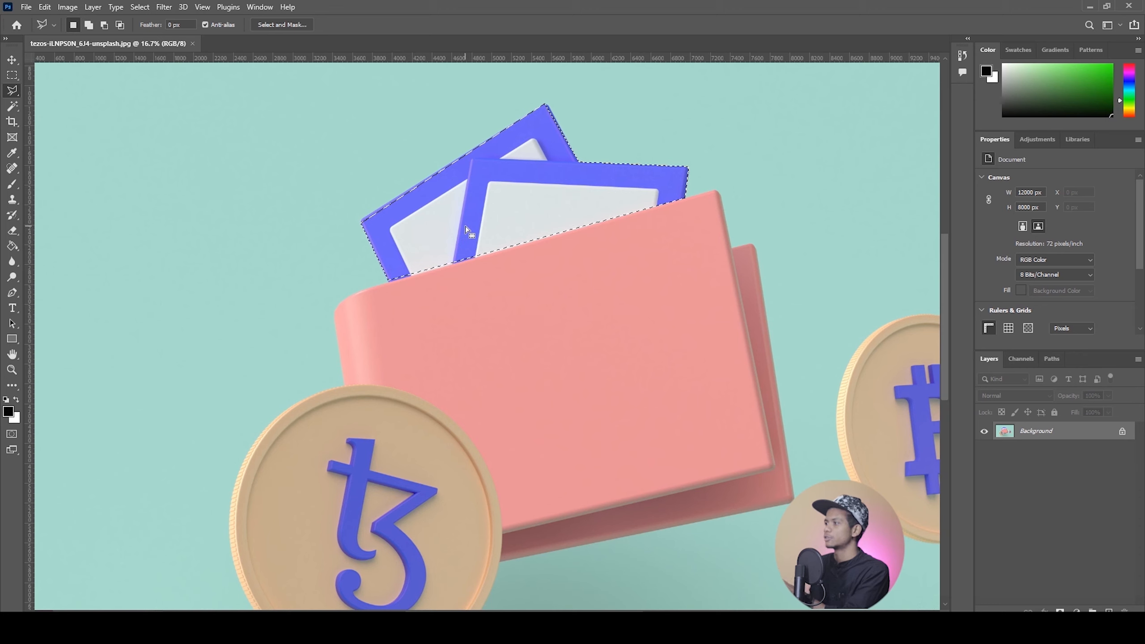
# Activate the Magnetic Lasso tool and clear the selection around the two blue cards
pyautogui.rightClick(12, 91)
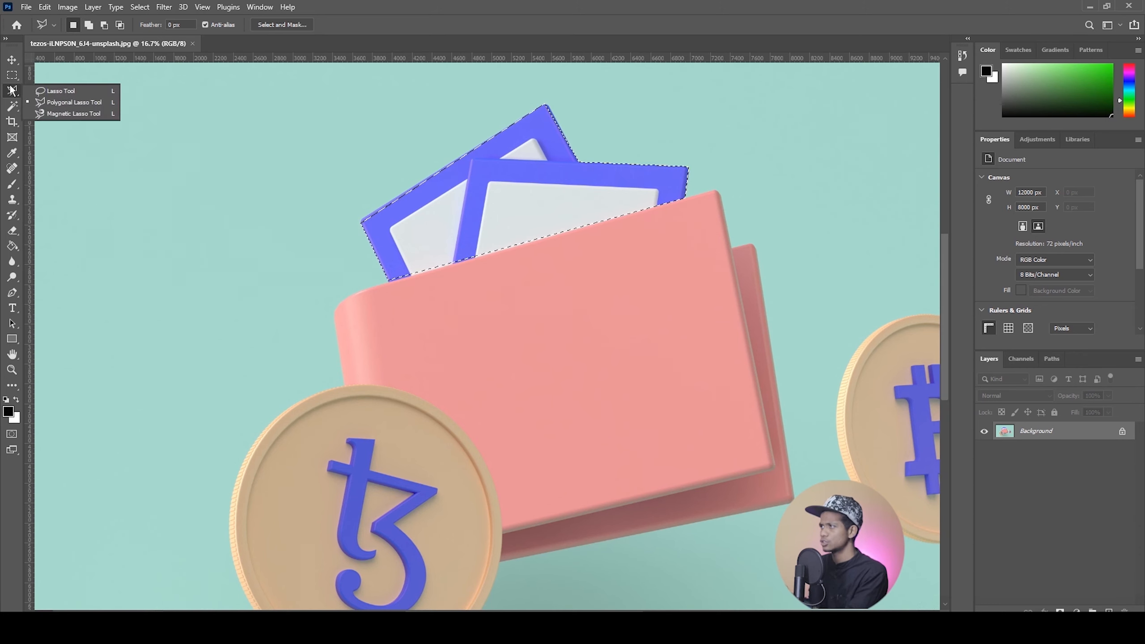
pyautogui.click(78, 114)
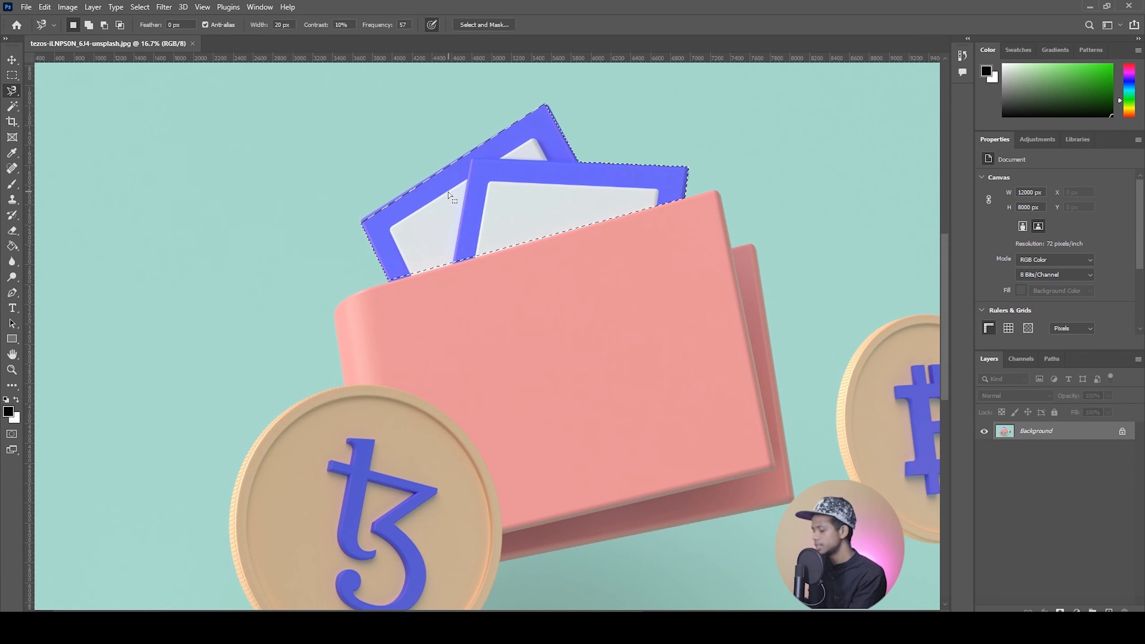
pyautogui.hotkey('ctrl', 'd')
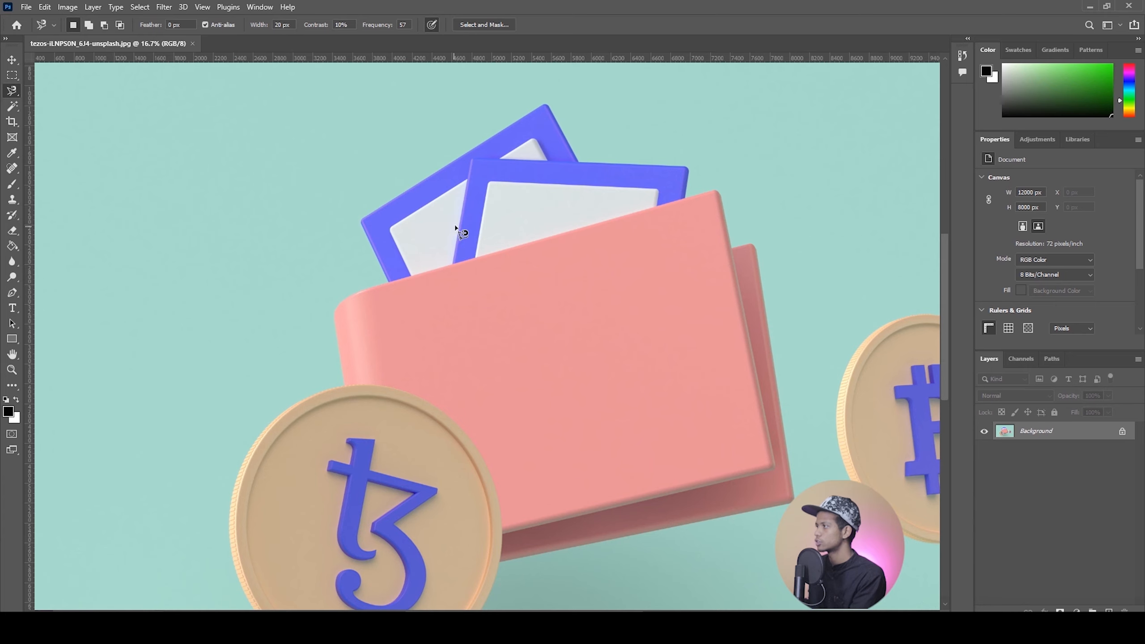
# Examine the pixels where the rear blue card's upper edge meets the background at very high magnification
pyautogui.scroll(5, 355, 231)
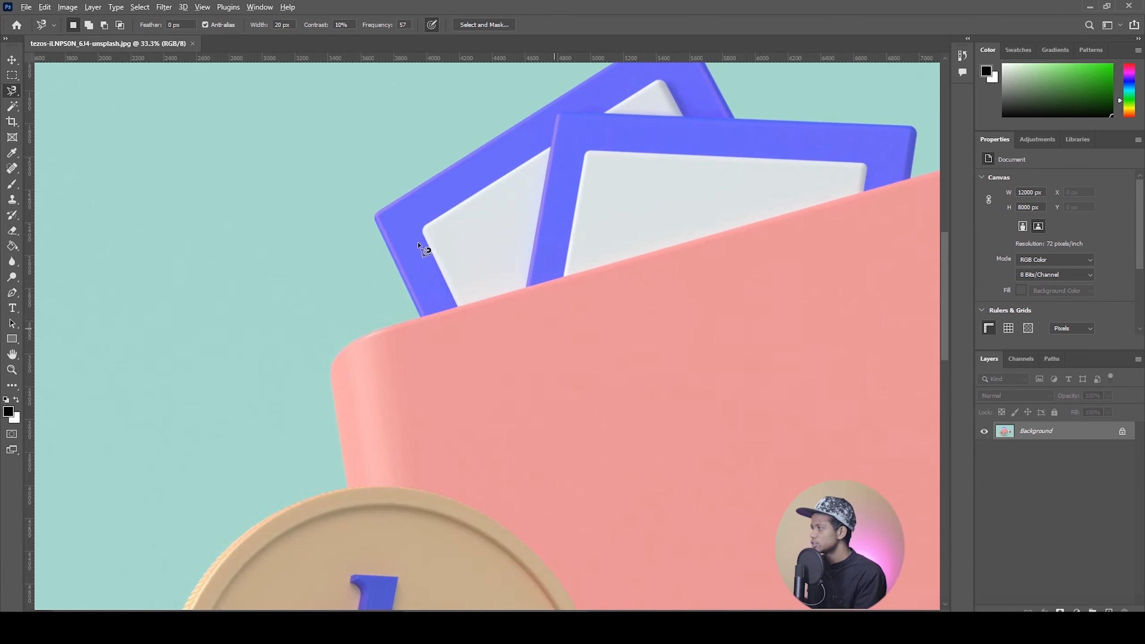
pyautogui.scroll(-5, 425, 249)
pyautogui.scroll(5, 435, 210)
pyautogui.scroll(-2, 444, 226)
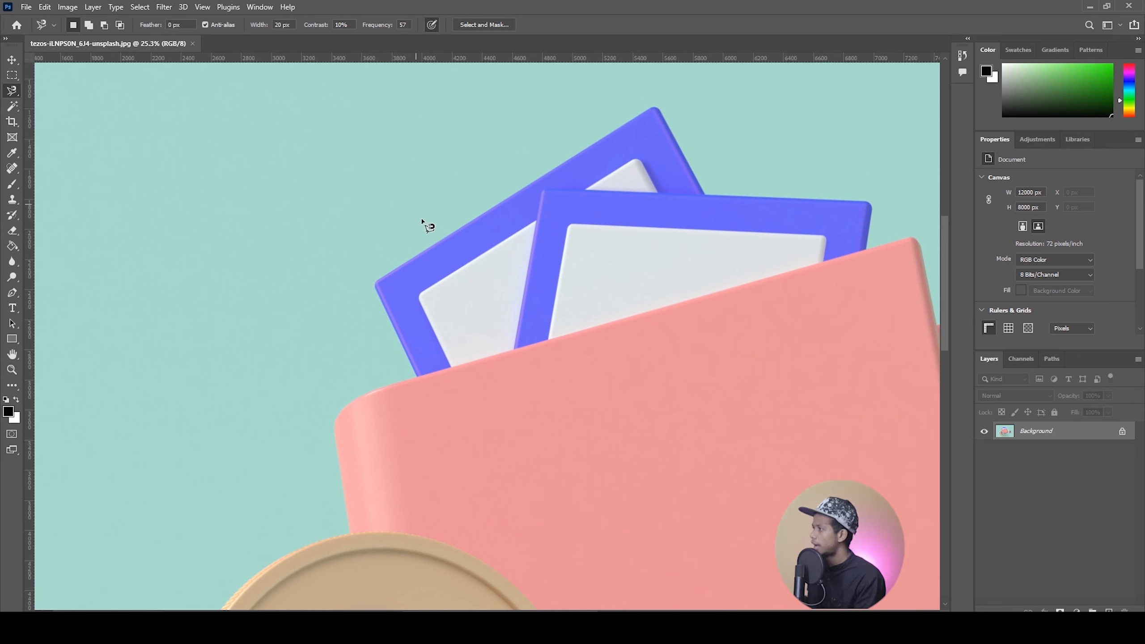
pyautogui.scroll(15, 422, 221)
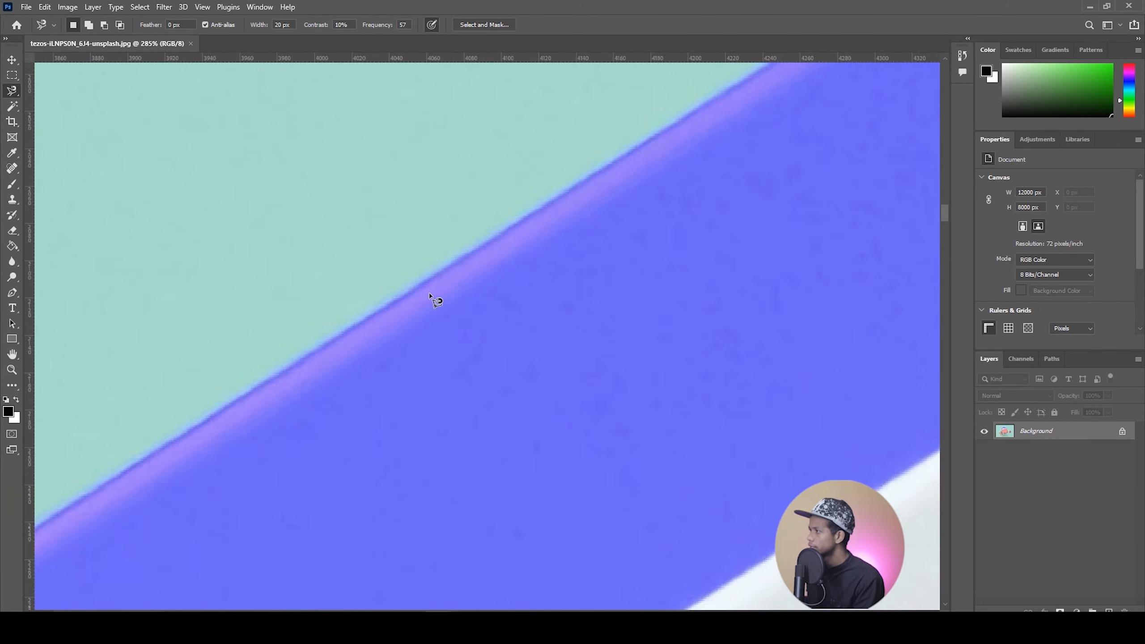
pyautogui.scroll(10, 429, 293)
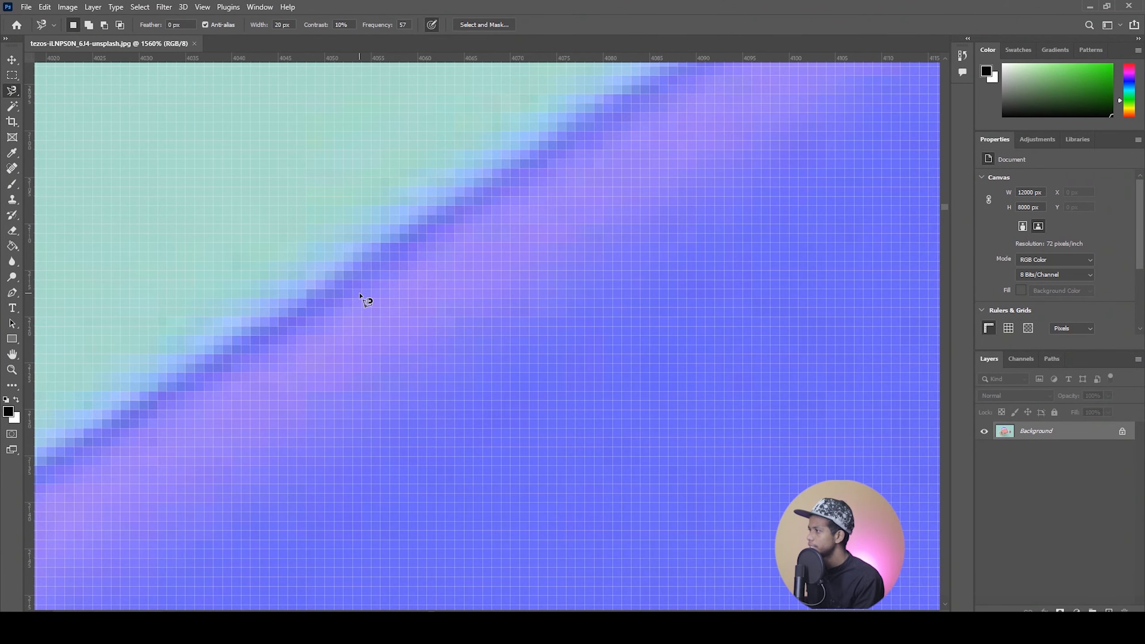
pyautogui.scroll(1, 392, 291)
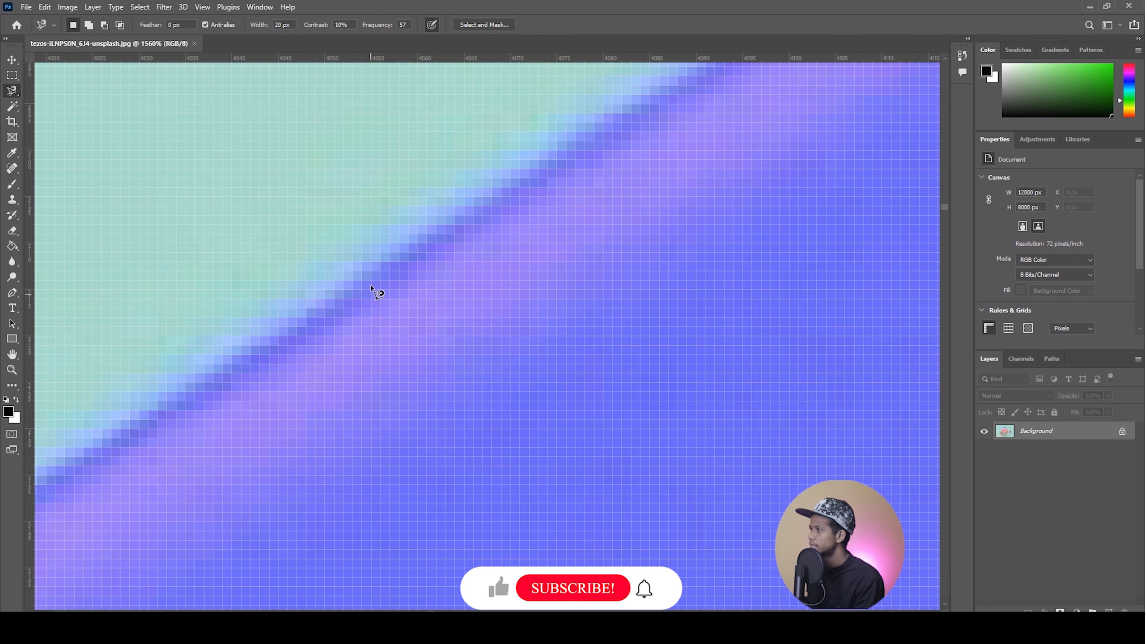
pyautogui.scroll(2, 347, 300)
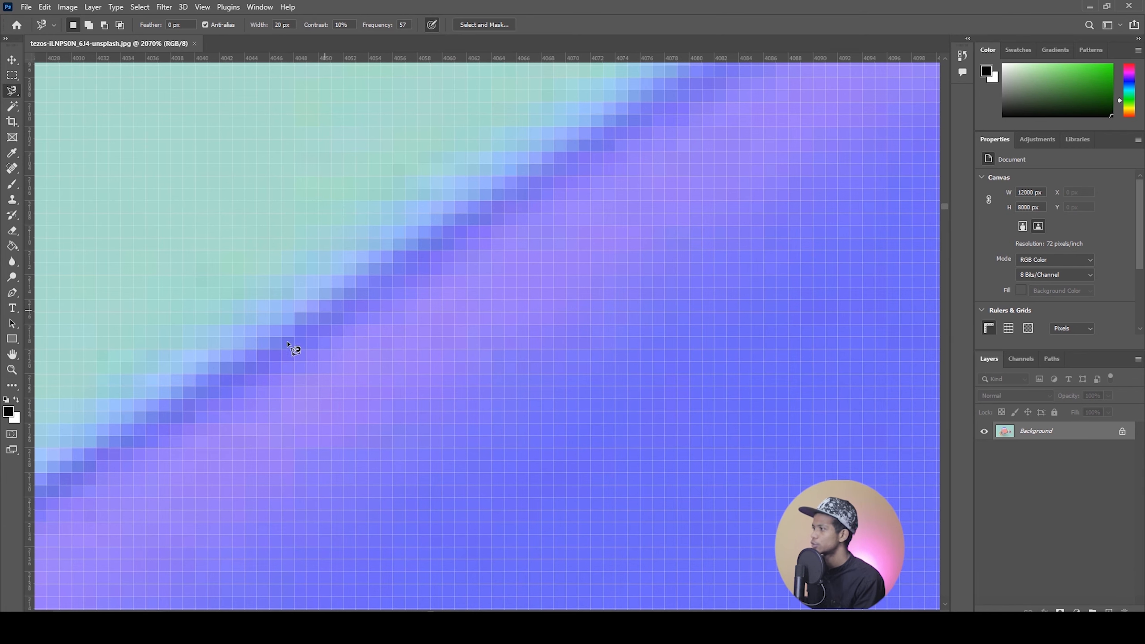
pyautogui.scroll(1, 292, 345)
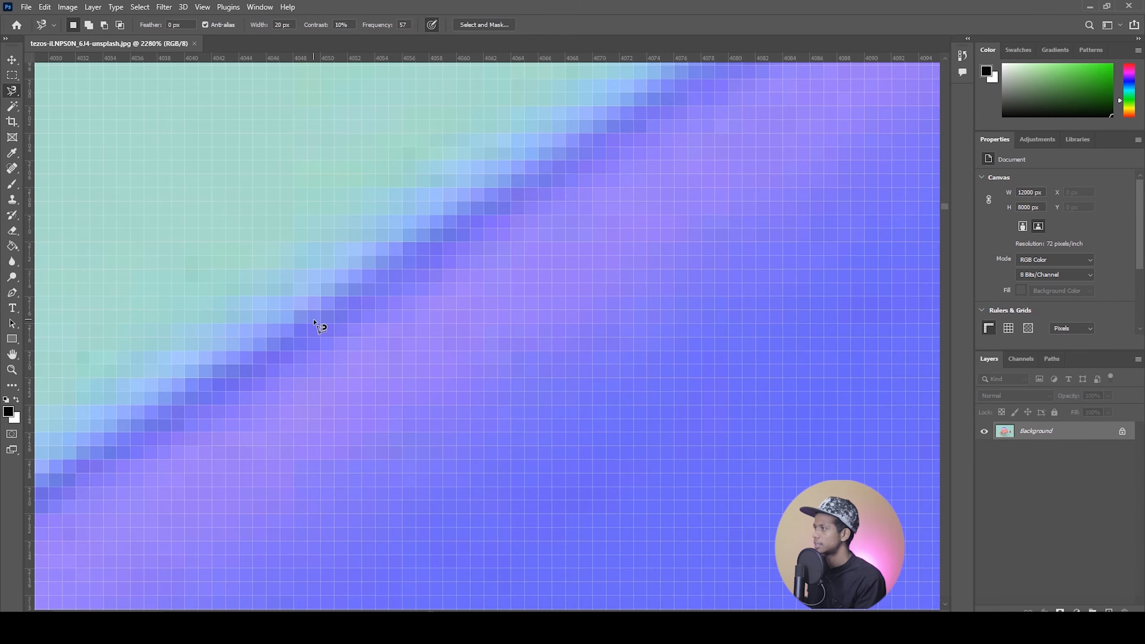
pyautogui.scroll(-3, 314, 321)
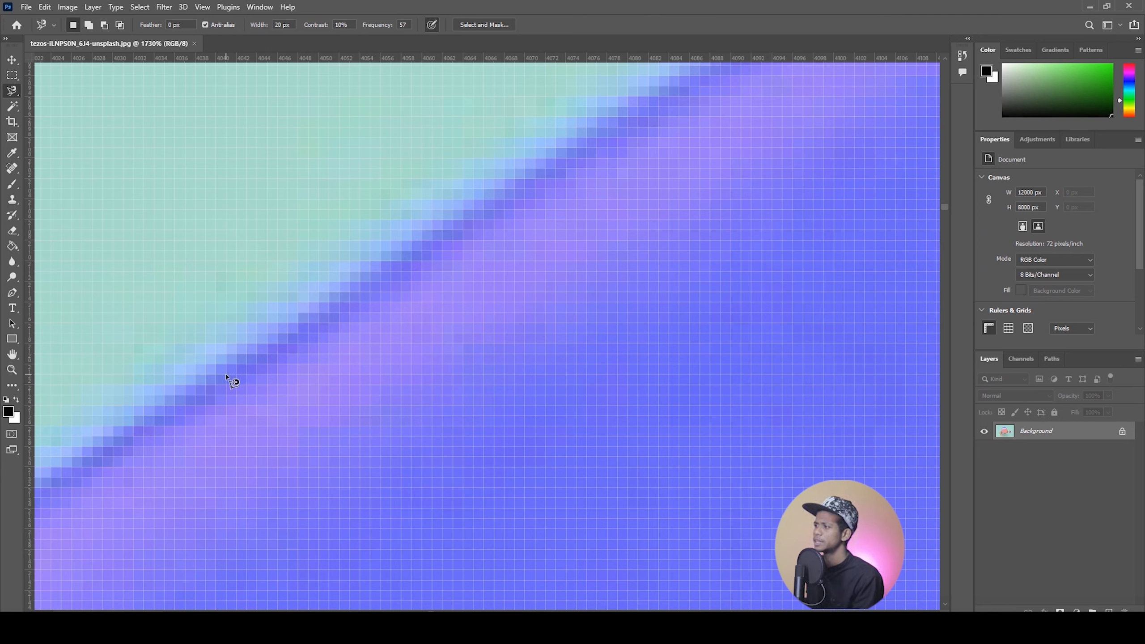
pyautogui.scroll(-10, 370, 310)
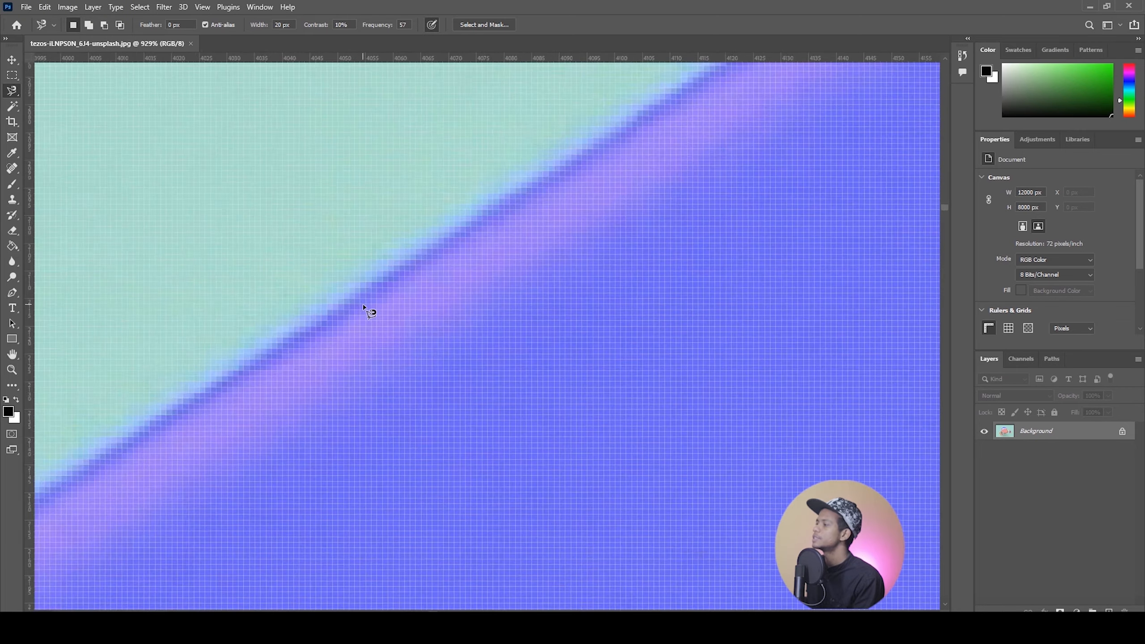
pyautogui.scroll(-3, 376, 320)
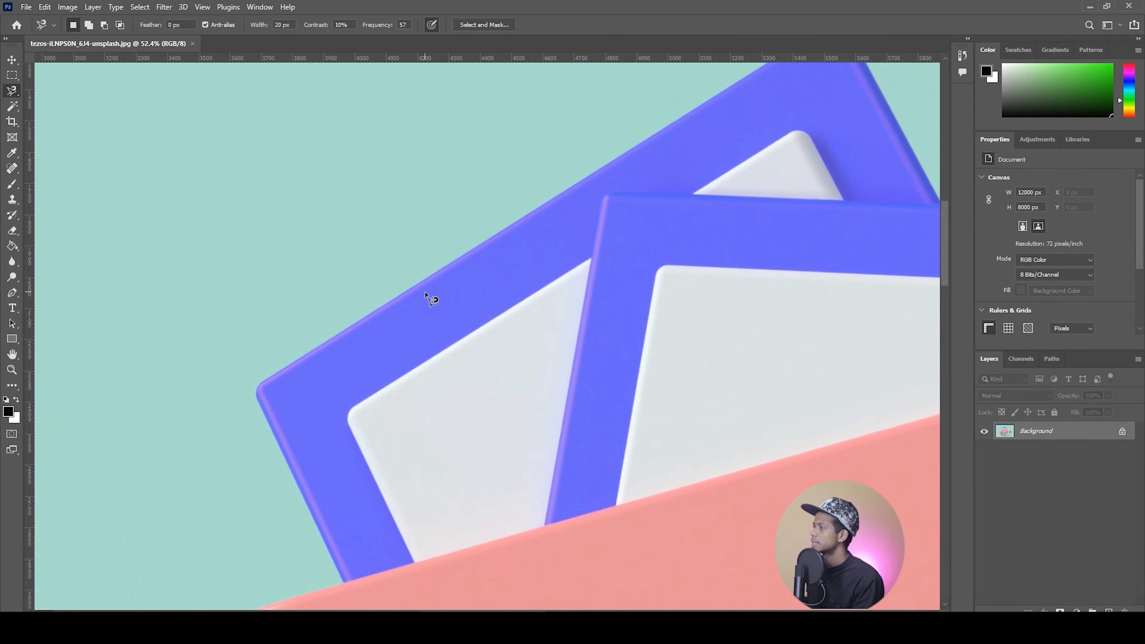
# Trace a Magnetic Lasso path along the rear blue card's upper edge, remove stray background anchor points, and discard the outline
pyautogui.click(417, 284)
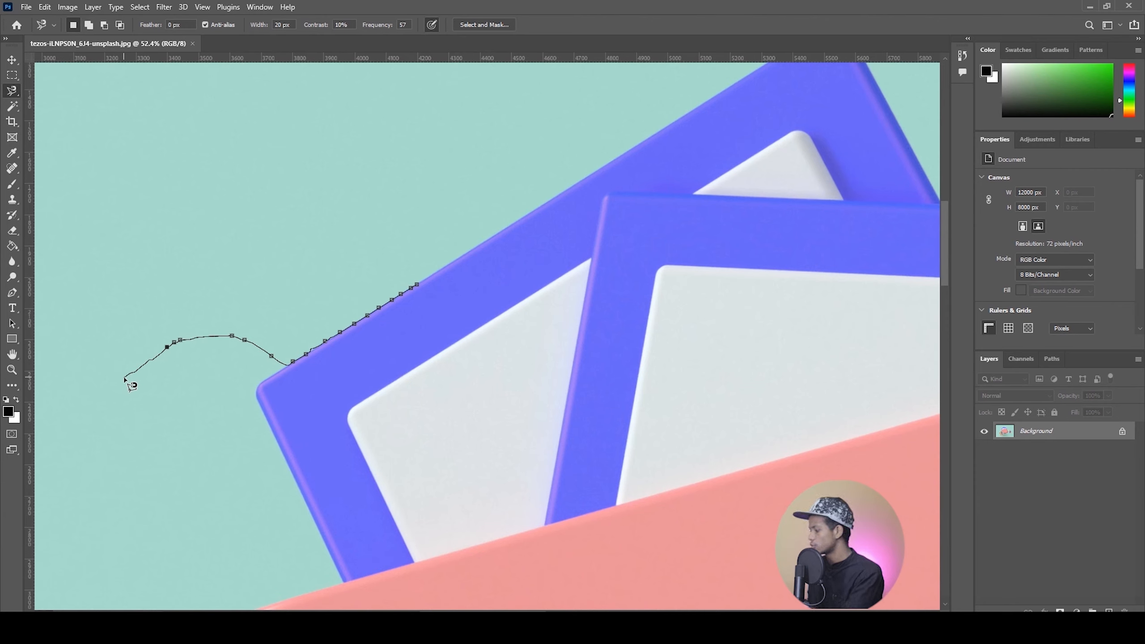
pyautogui.press('BackSpace')
pyautogui.press('BackSpace')
pyautogui.press('BackSpace')
pyautogui.press('BackSpace')
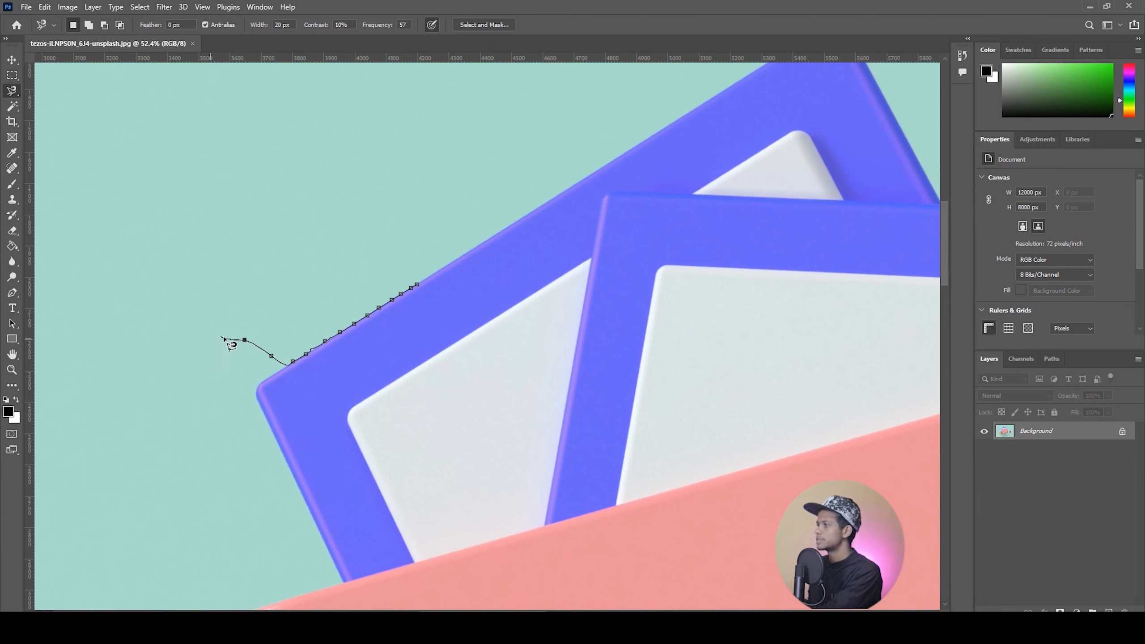
pyautogui.press('BackSpace')
pyautogui.press('BackSpace')
pyautogui.press('BackSpace')
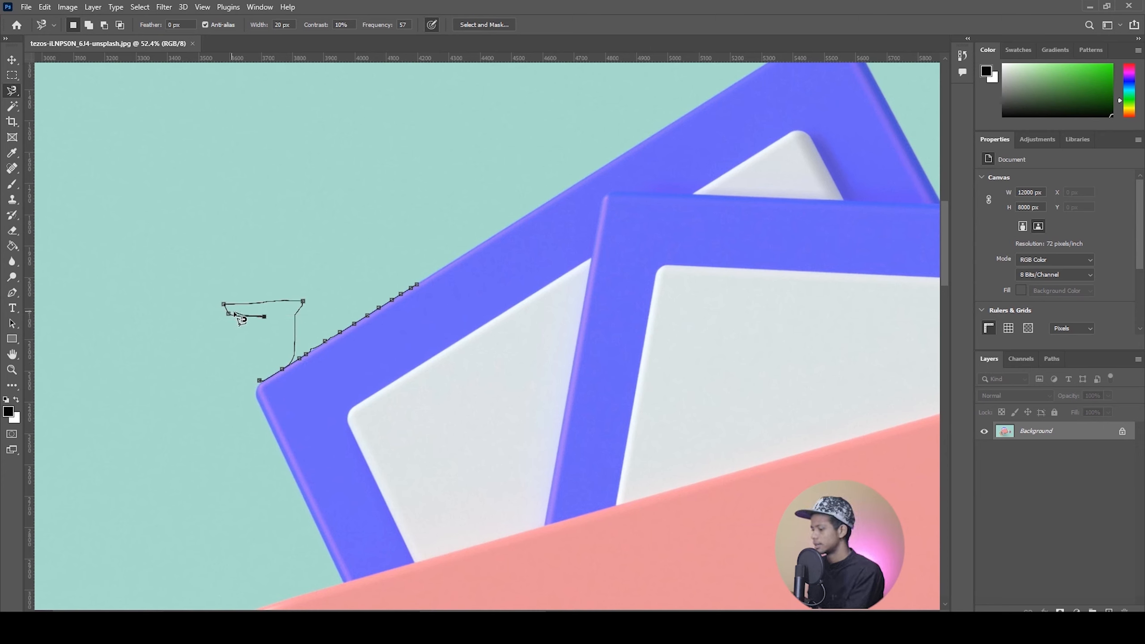
pyautogui.doubleClick(259, 359)
pyautogui.hotkey('ctrl', 'd')
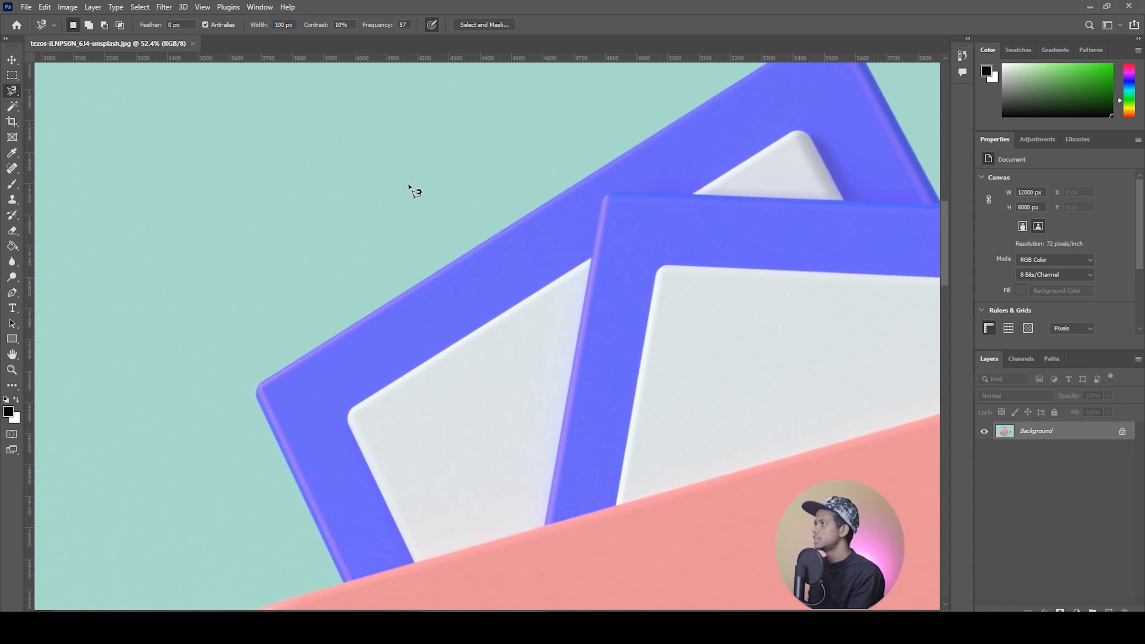
# Outline the rear blue card's outer corner with the Magnetic Lasso at 100 px width, and clear that selection
pyautogui.click(518, 218)
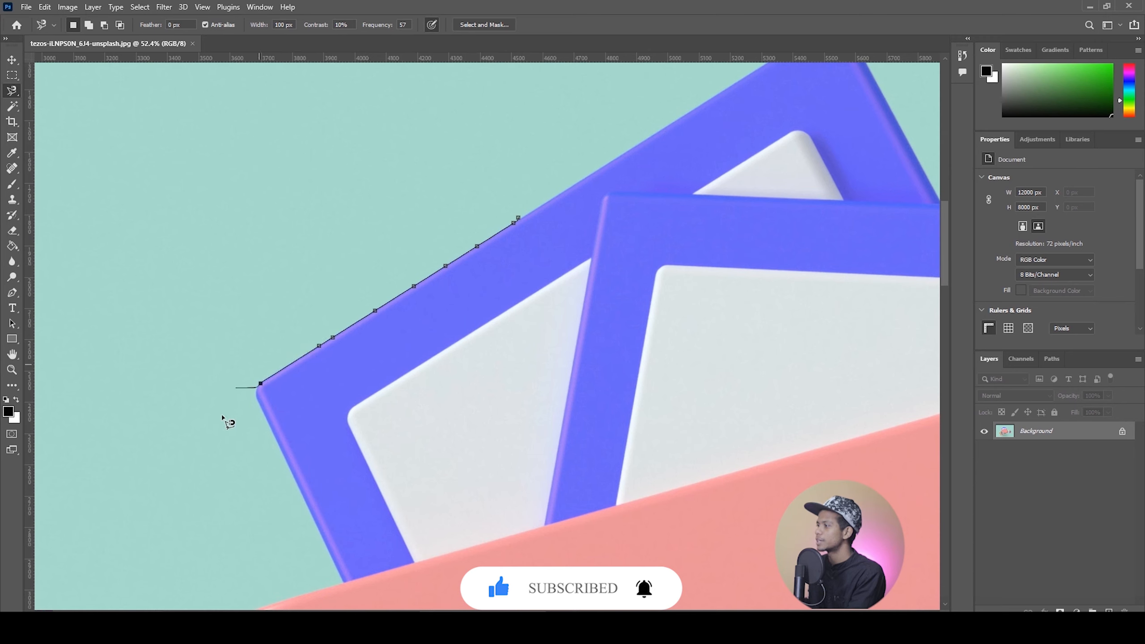
pyautogui.doubleClick(311, 548)
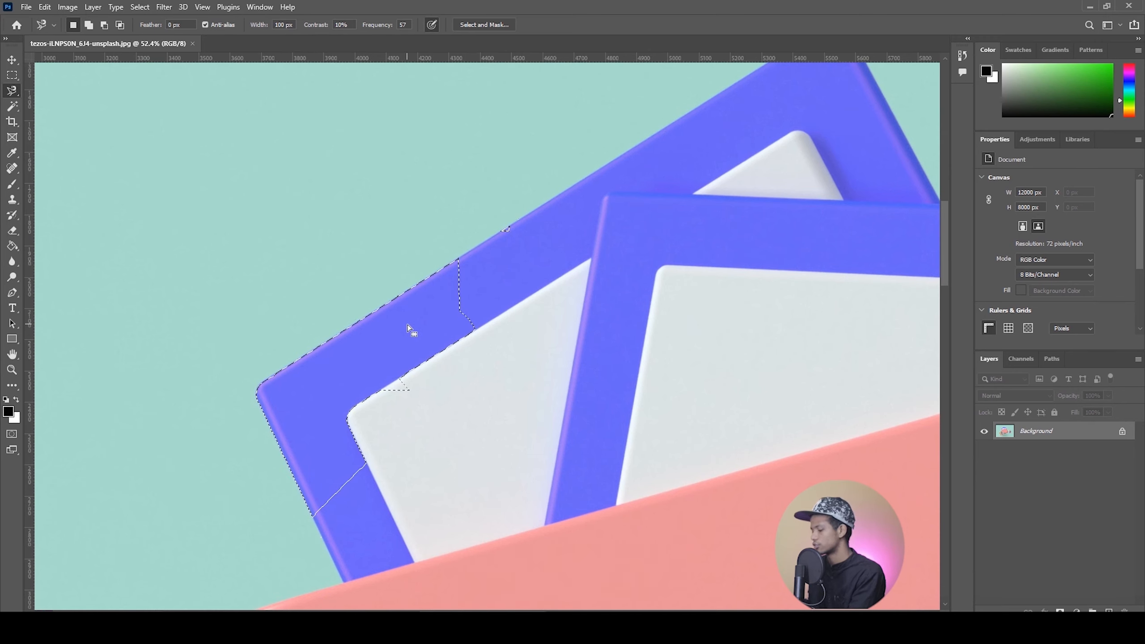
pyautogui.hotkey('ctrl', 'd')
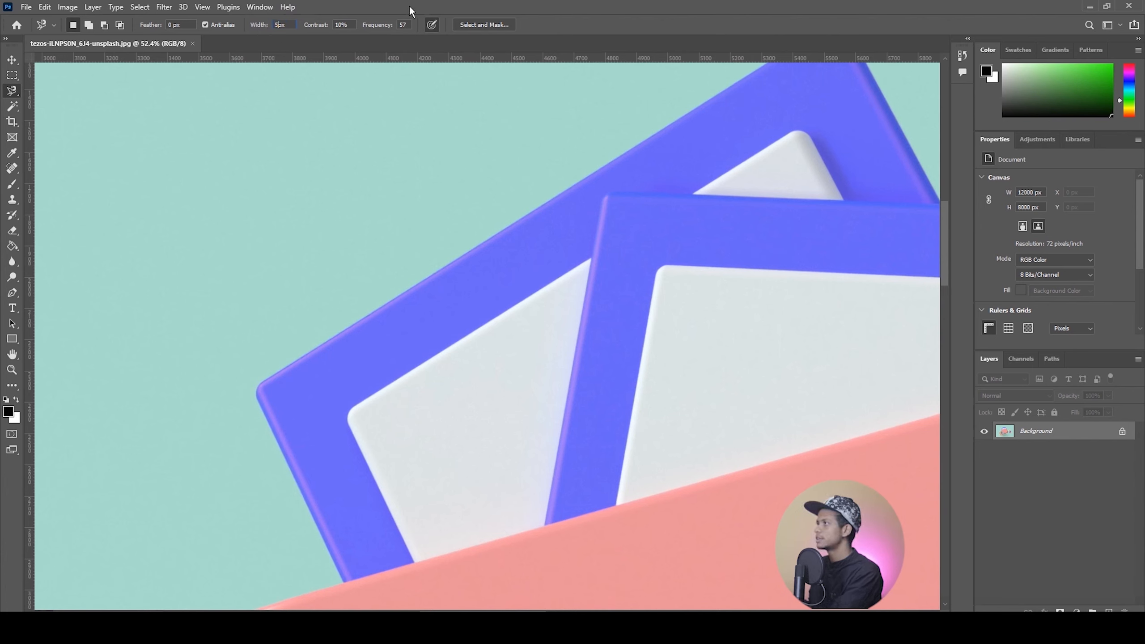
# Try a short Magnetic Lasso path at 5 px width beside the rear card's upper edge, then set the width to 20 px
pyautogui.click(465, 253)
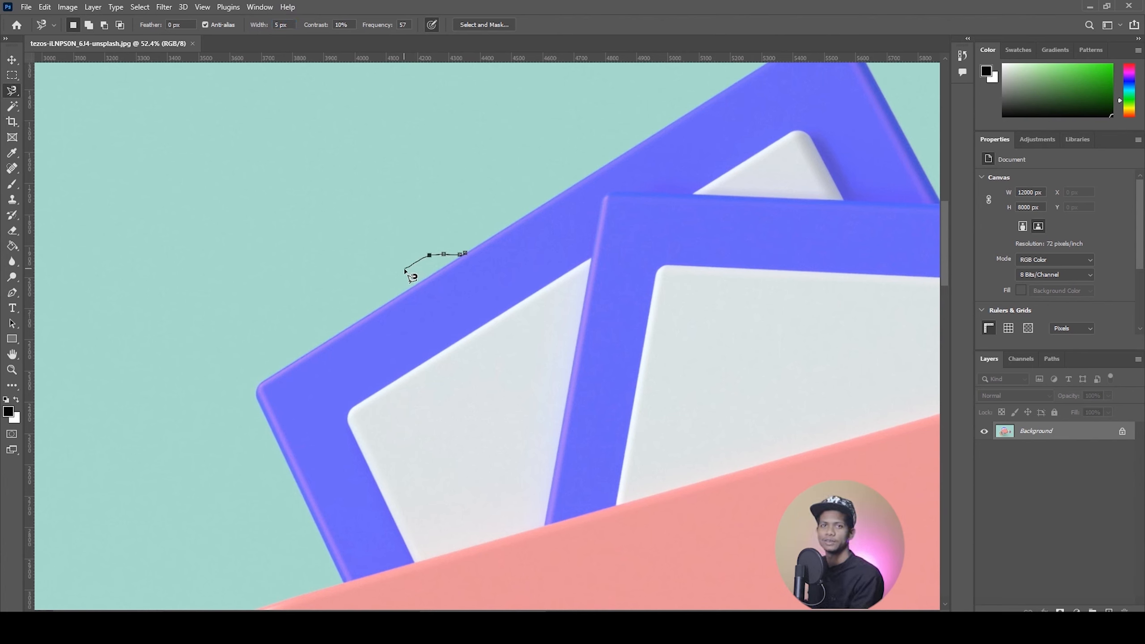
pyautogui.press('Return')
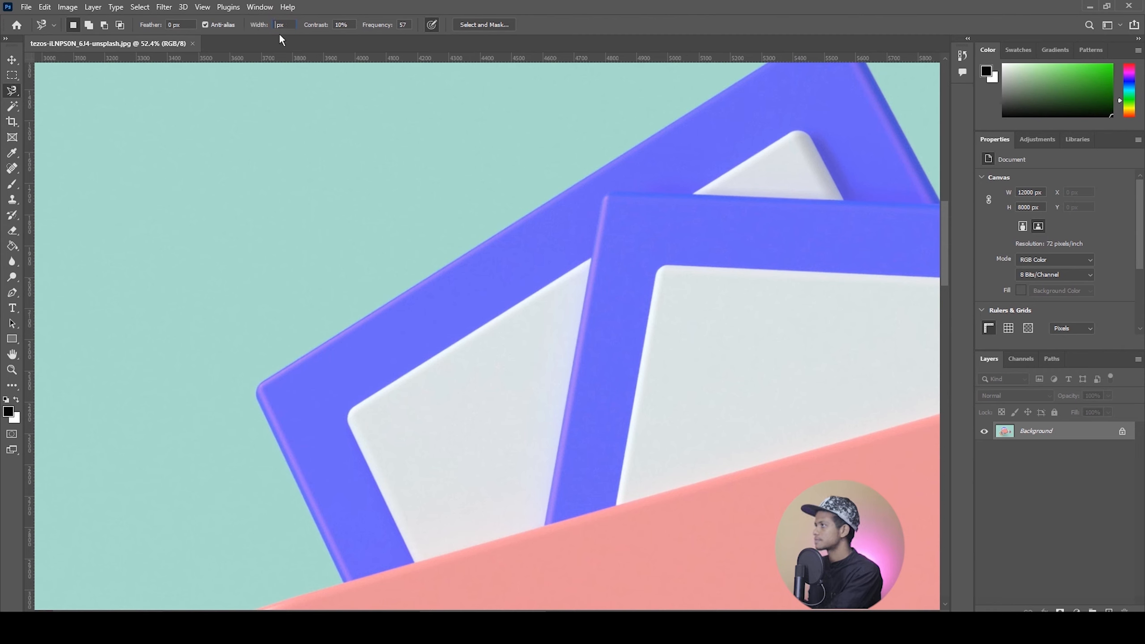
pyautogui.press('Return')
pyautogui.moveTo(358, 53); pyautogui.dragTo(278, 19)
pyautogui.write('20')
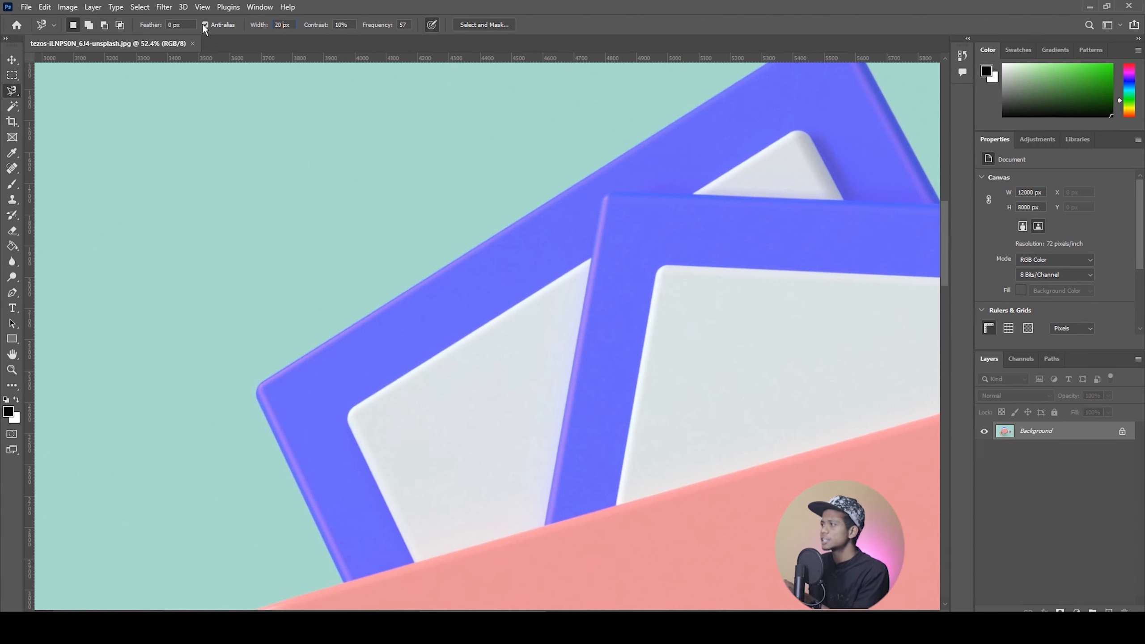
# Activate the Elliptical Marquee tool and bring the wallet and both cards into view
pyautogui.click(12, 74)
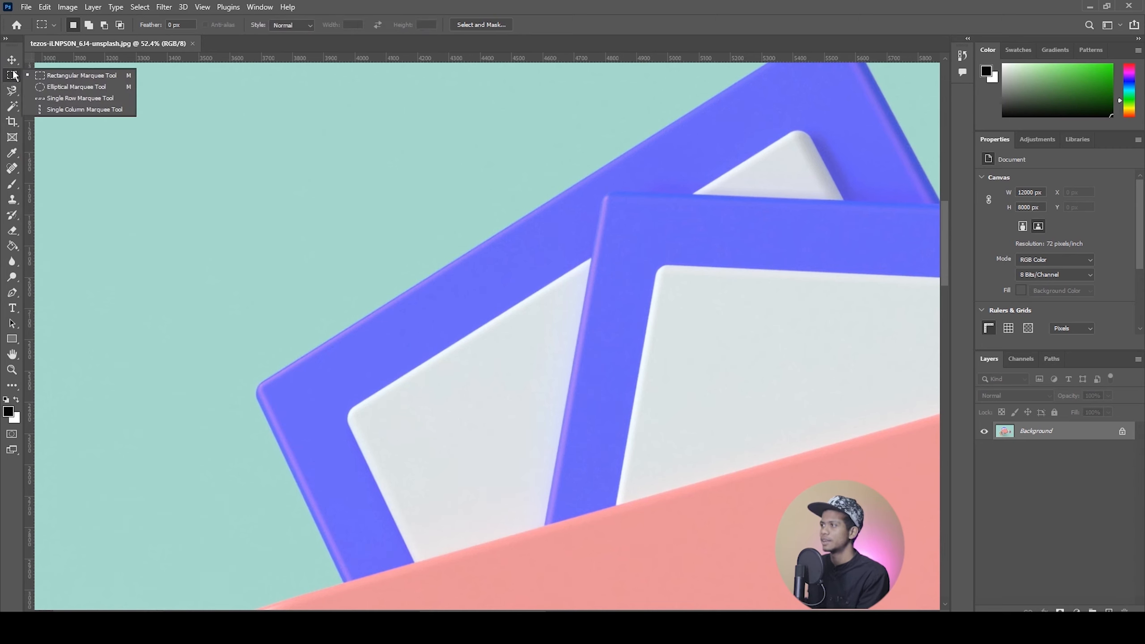
pyautogui.click(65, 87)
pyautogui.scroll(-5, 69, 266)
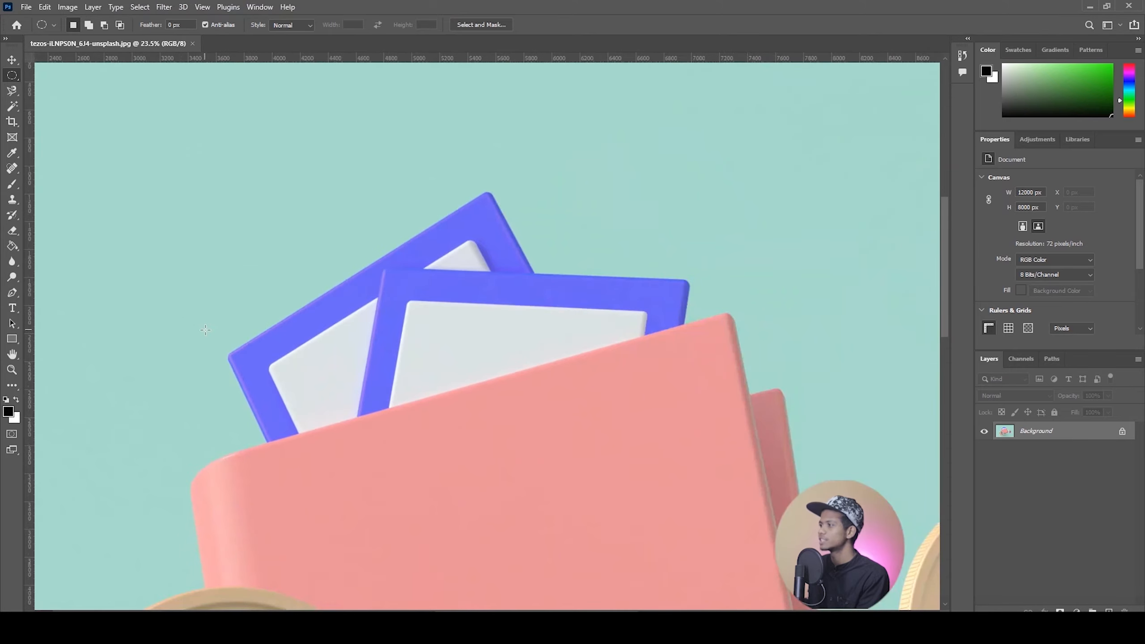
pyautogui.scroll(1, 68, 267)
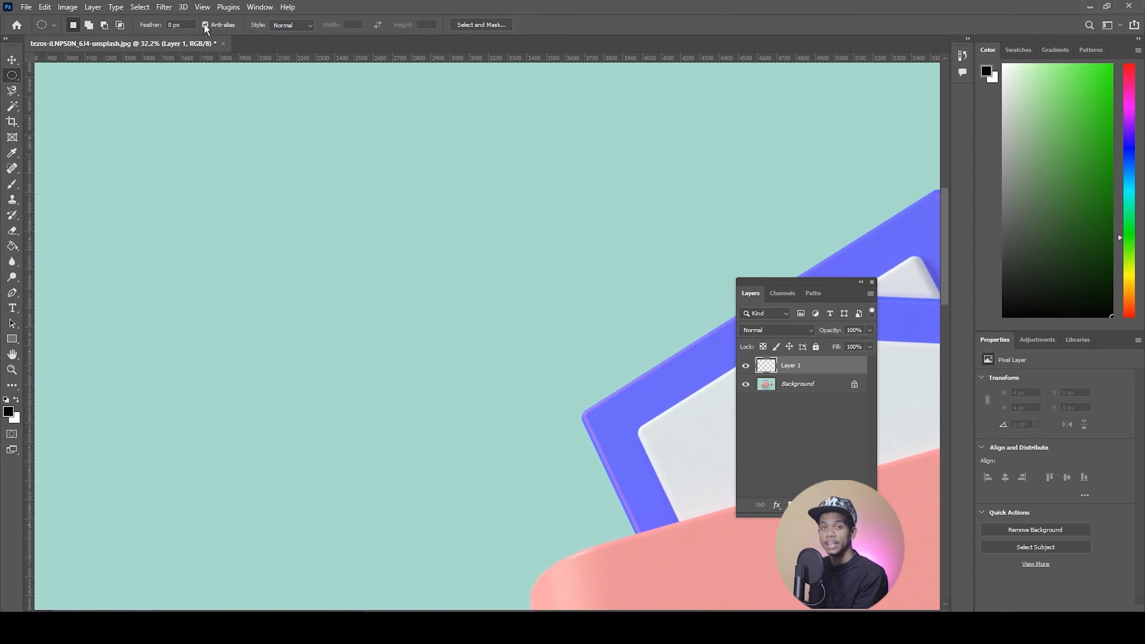
# Resize the whole image to a width of 1080 pixels with its proportions linked
pyautogui.click(68, 7)
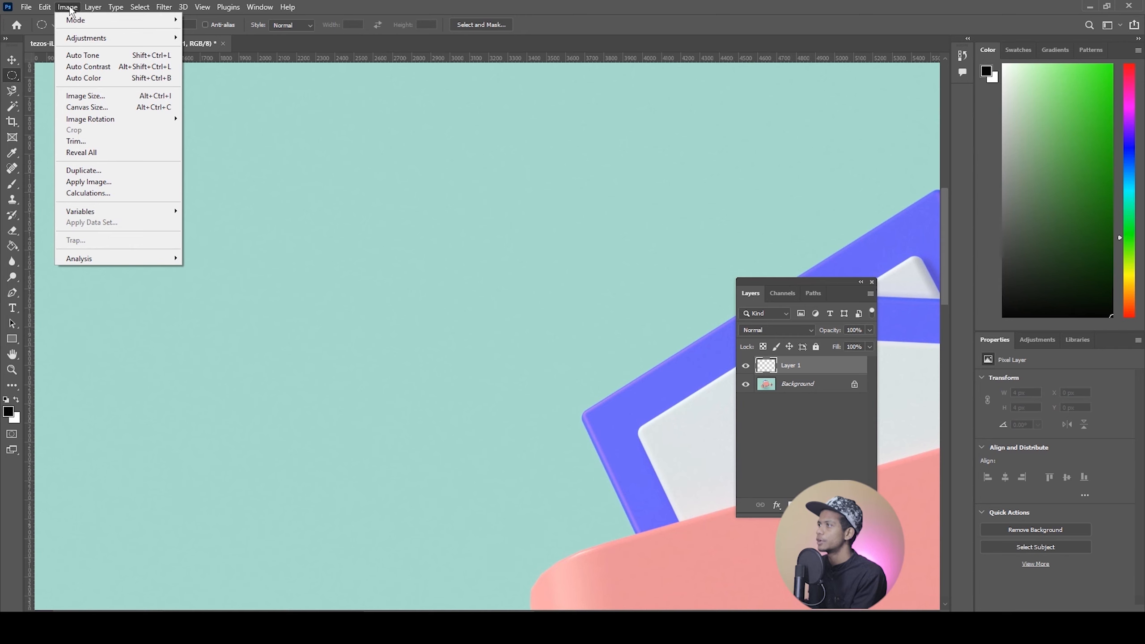
pyautogui.click(68, 8)
pyautogui.click(67, 7)
pyautogui.click(81, 93)
pyautogui.moveTo(501, 127); pyautogui.dragTo(378, 139)
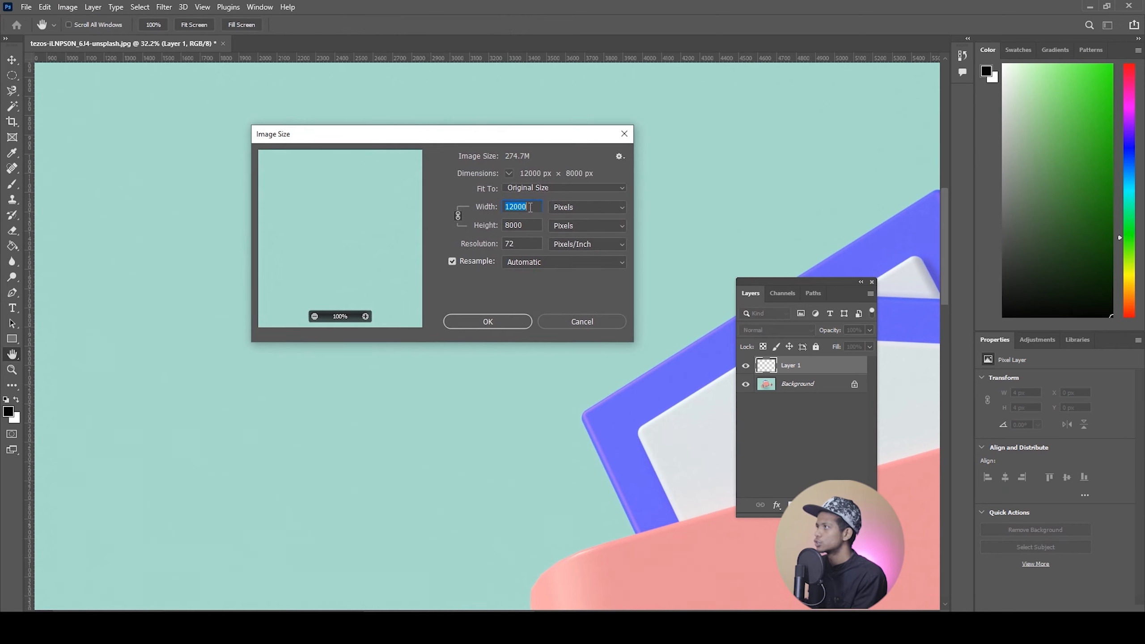
pyautogui.click(588, 207)
pyautogui.click(528, 206)
pyautogui.moveTo(528, 206); pyautogui.dragTo(428, 204)
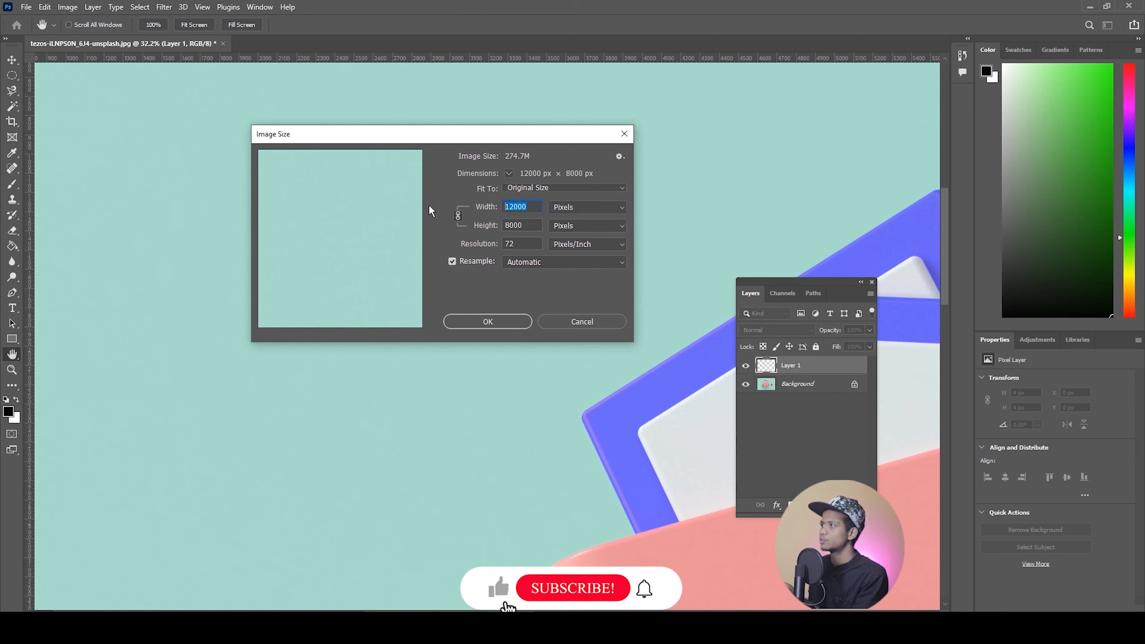
pyautogui.write('1080')
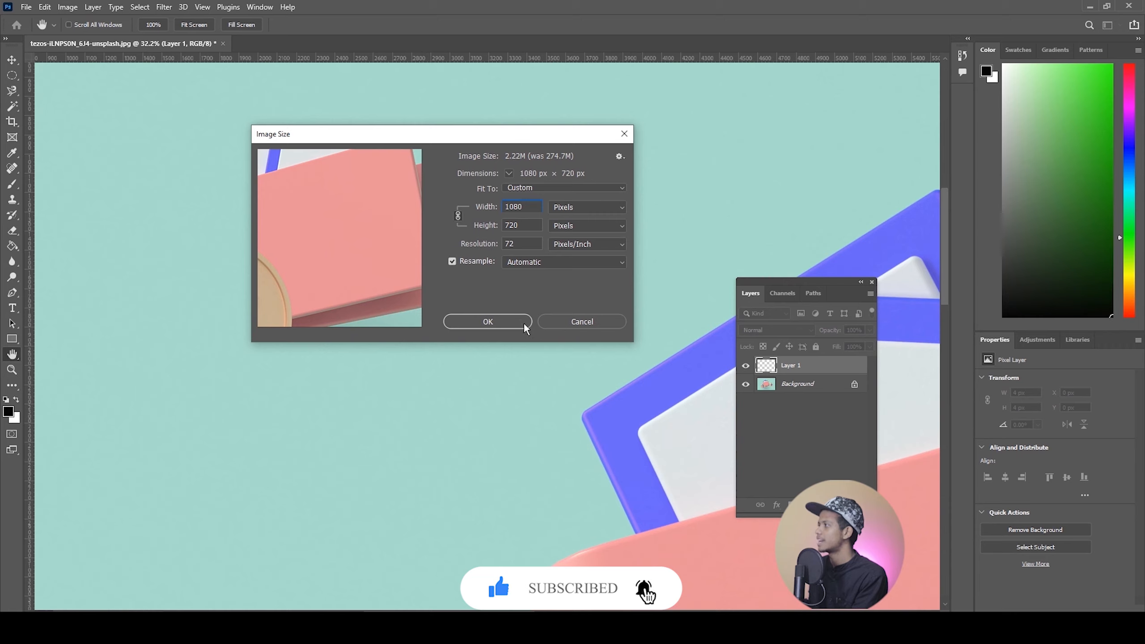
pyautogui.click(504, 321)
# Draw an elliptical selection about 98 by 112 px on the empty background beside the wallet, with anti-aliasing off
pyautogui.hscroll(-5, 408, 230)
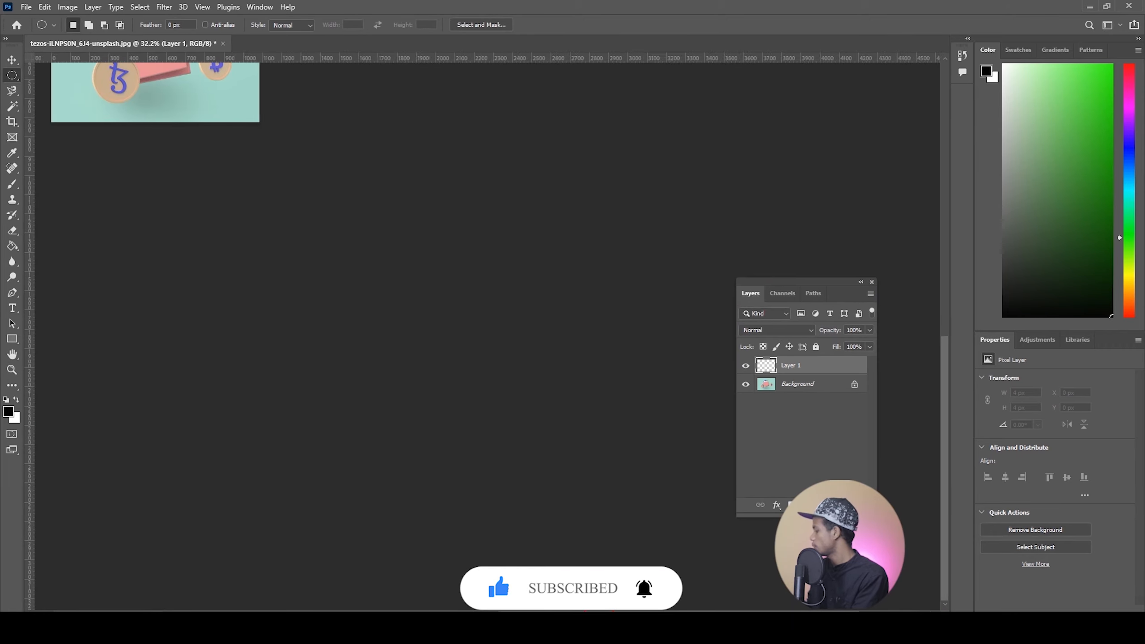
pyautogui.scroll(4, 409, 229)
pyautogui.scroll(10, 409, 230)
pyautogui.scroll(6, 409, 229)
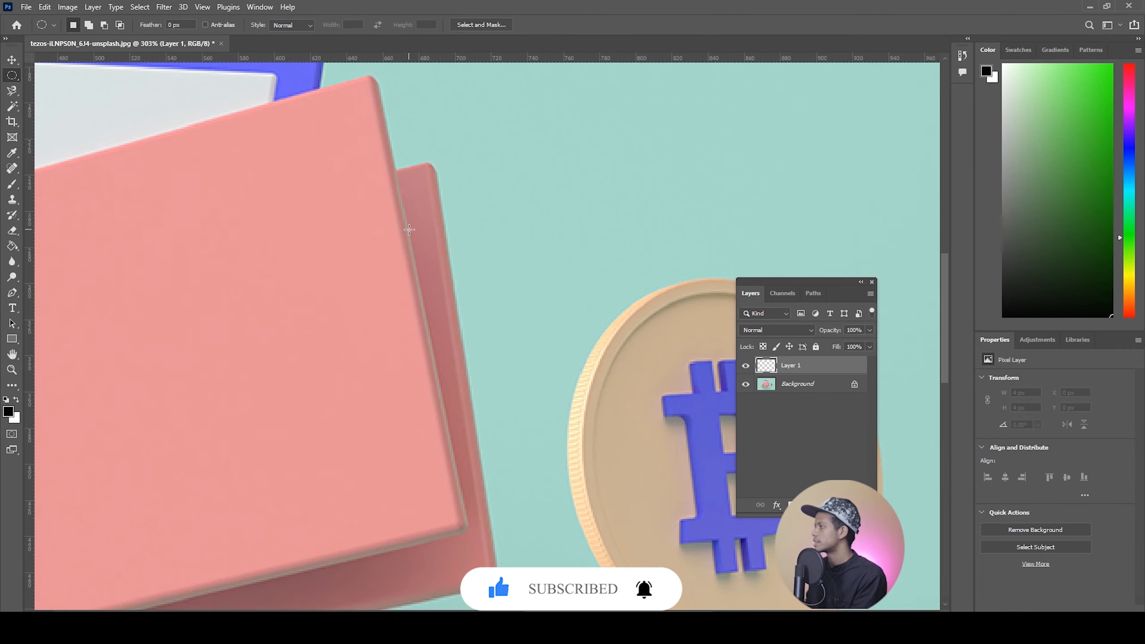
pyautogui.scroll(-5, 408, 229)
pyautogui.hscroll(-3, 409, 229)
pyautogui.scroll(5, 409, 230)
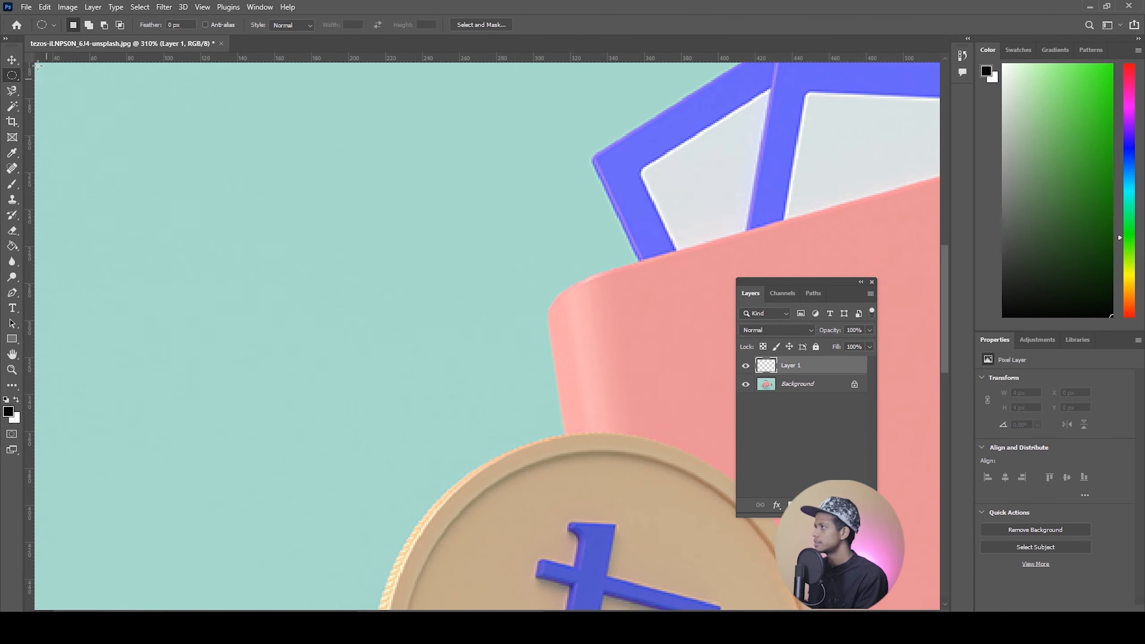
pyautogui.moveTo(106, 128); pyautogui.dragTo(286, 330)
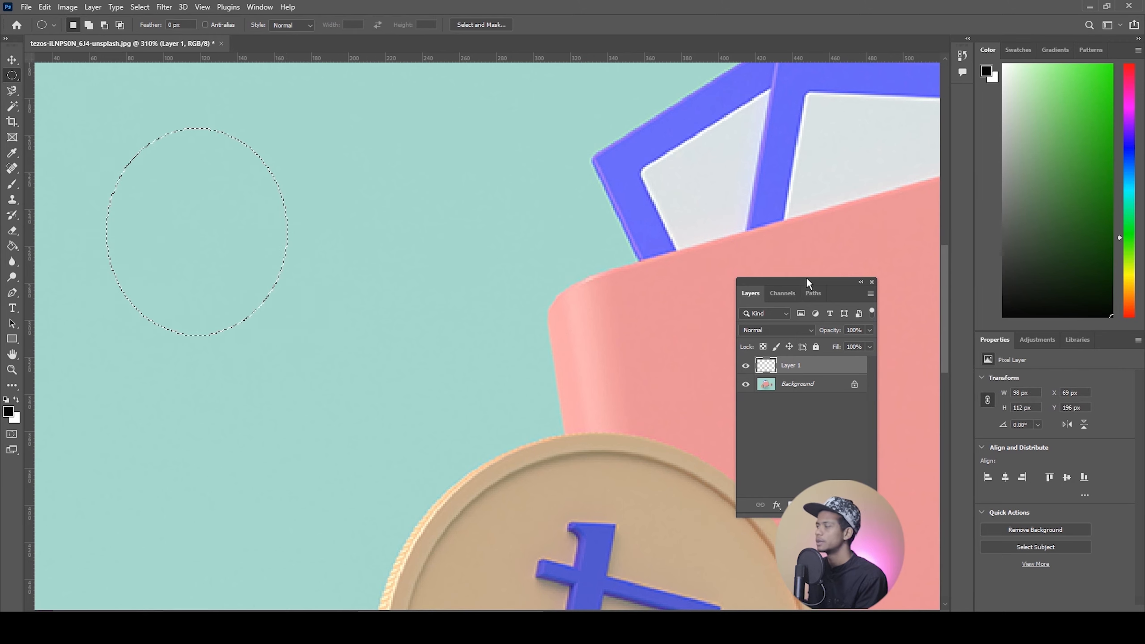
# Fill the elliptical selection on Layer 1 with the black foreground color and deselect it
pyautogui.moveTo(805, 281); pyautogui.dragTo(830, 279)
pyautogui.click(826, 376)
pyautogui.click(830, 368)
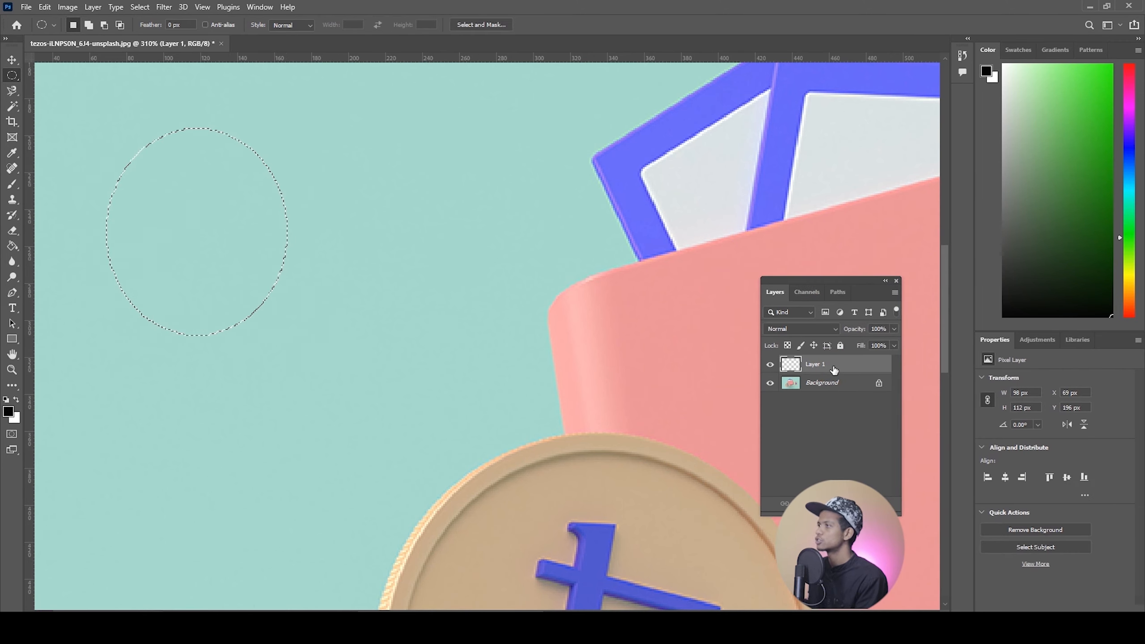
pyautogui.hotkey('alt', 'BackSpace')
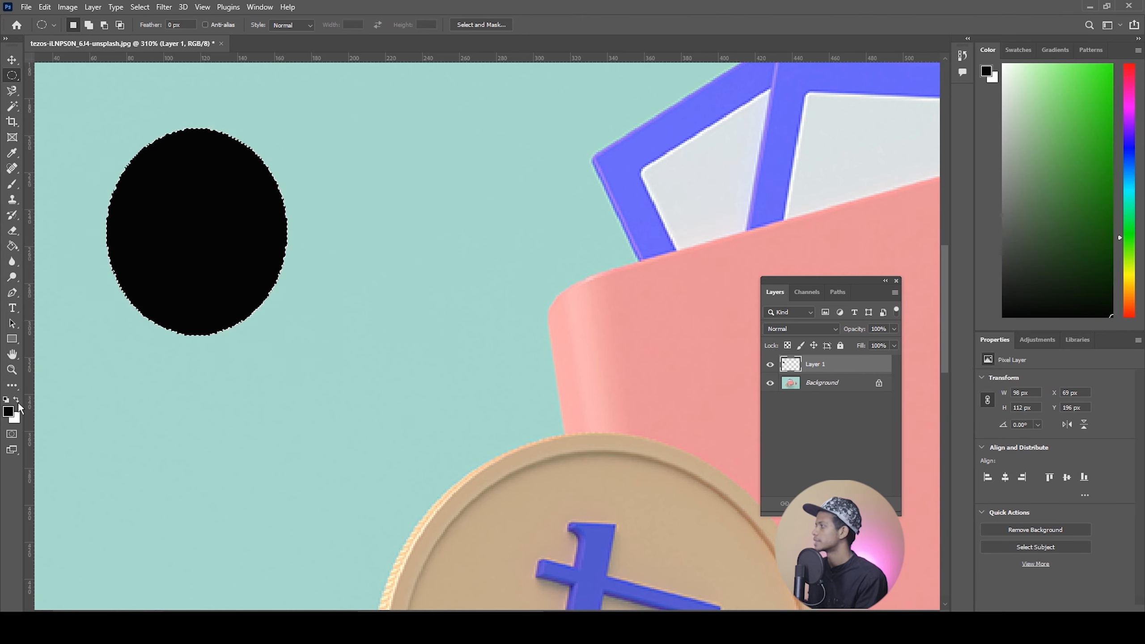
pyautogui.click(12, 60)
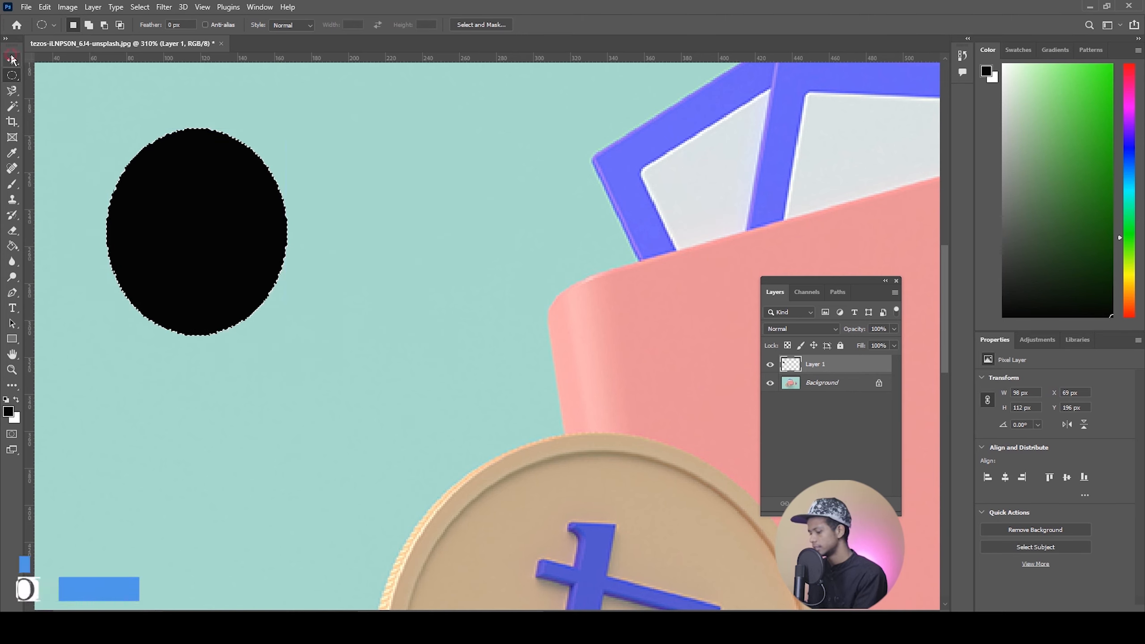
pyautogui.press('m')
pyautogui.hotkey('ctrl', 'd')
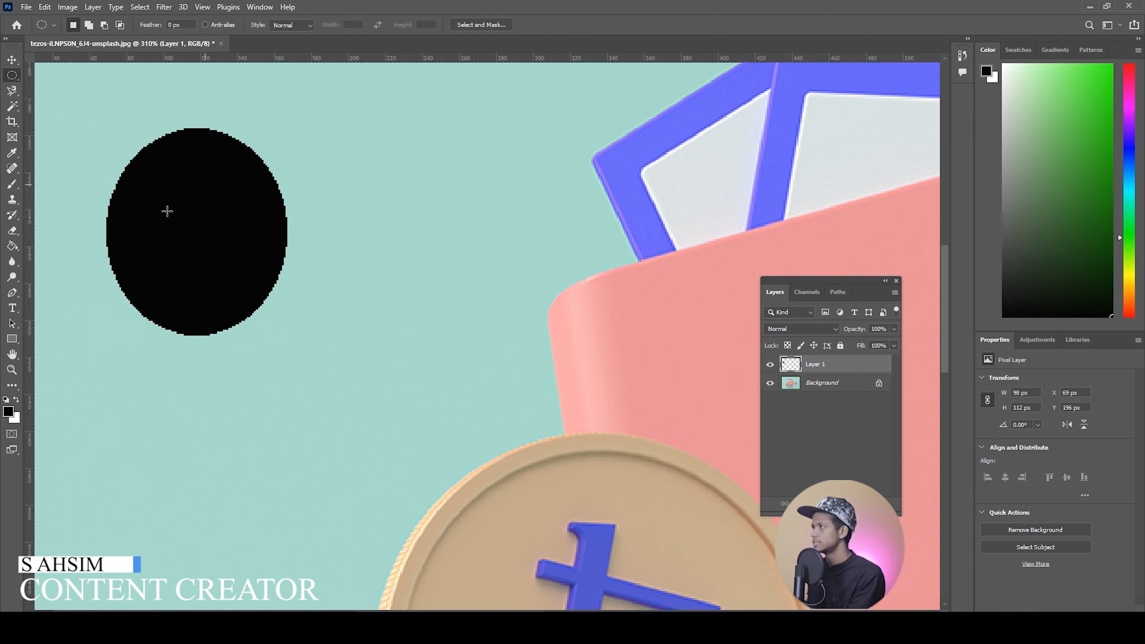
# Turn anti-aliasing on, draw an elliptical selection about 121 by 127 px beside the black ellipse, fill it with black and deselect
pyautogui.click(207, 24)
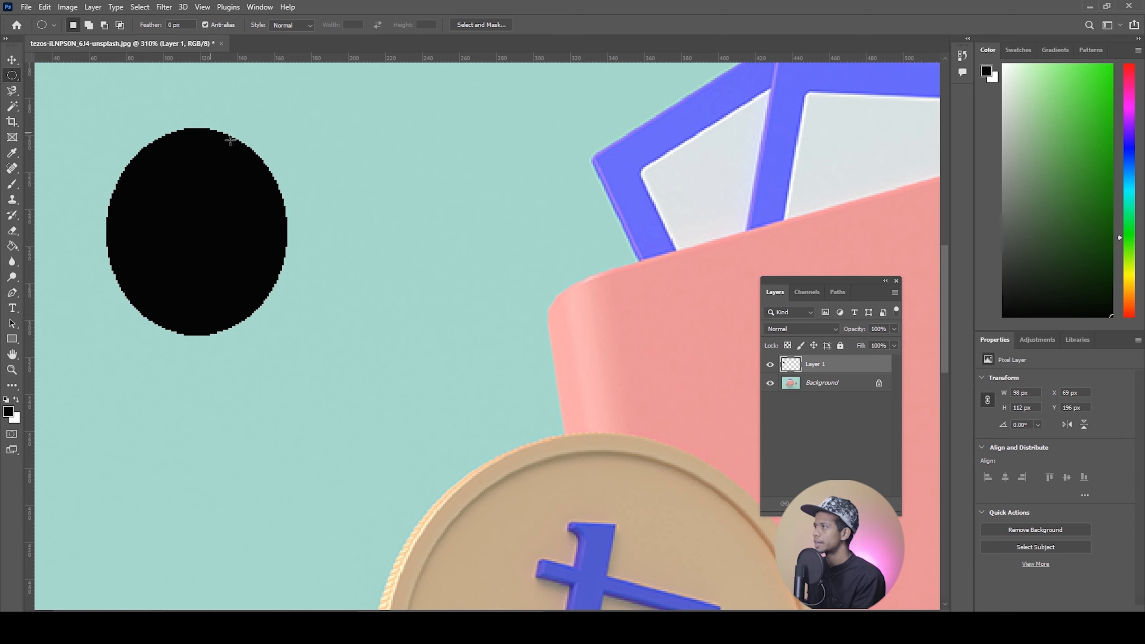
pyautogui.moveTo(316, 134); pyautogui.dragTo(539, 369)
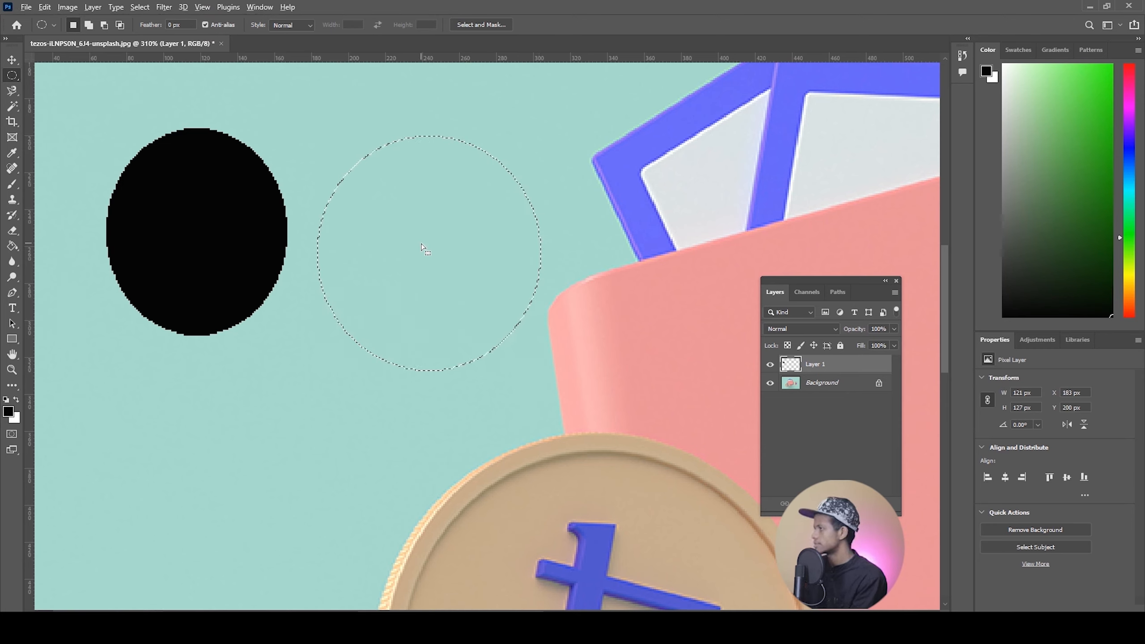
pyautogui.hotkey('alt', 'BackSpace')
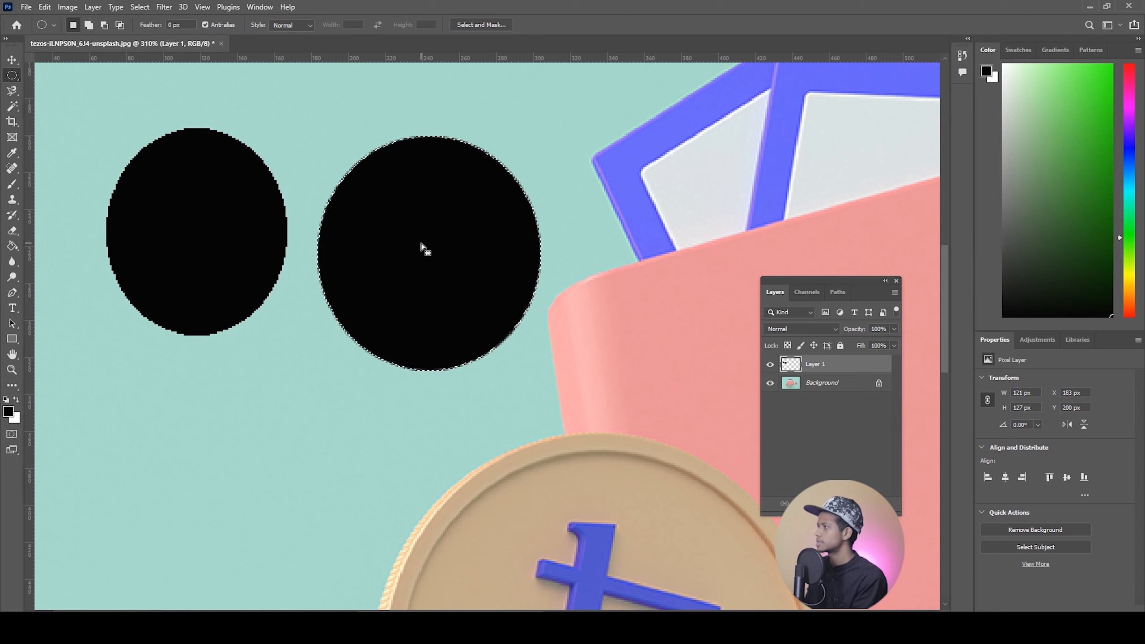
pyautogui.click(12, 60)
pyautogui.hotkey('ctrl', 'd')
# Examine the facing edges of the two black ellipses at pixel level to compare anti-aliasing off and on
pyautogui.click(583, 221)
pyautogui.click(279, 233)
pyautogui.keyDown('ctrl'); pyautogui.click(257, 220); pyautogui.keyUp('ctrl')
pyautogui.keyDown('ctrl'); pyautogui.click(257, 220); pyautogui.keyUp('ctrl')
pyautogui.keyDown('ctrl'); pyautogui.click(257, 220); pyautogui.keyUp('ctrl')
pyautogui.keyDown('ctrl'); pyautogui.click(396, 215); pyautogui.keyUp('ctrl')
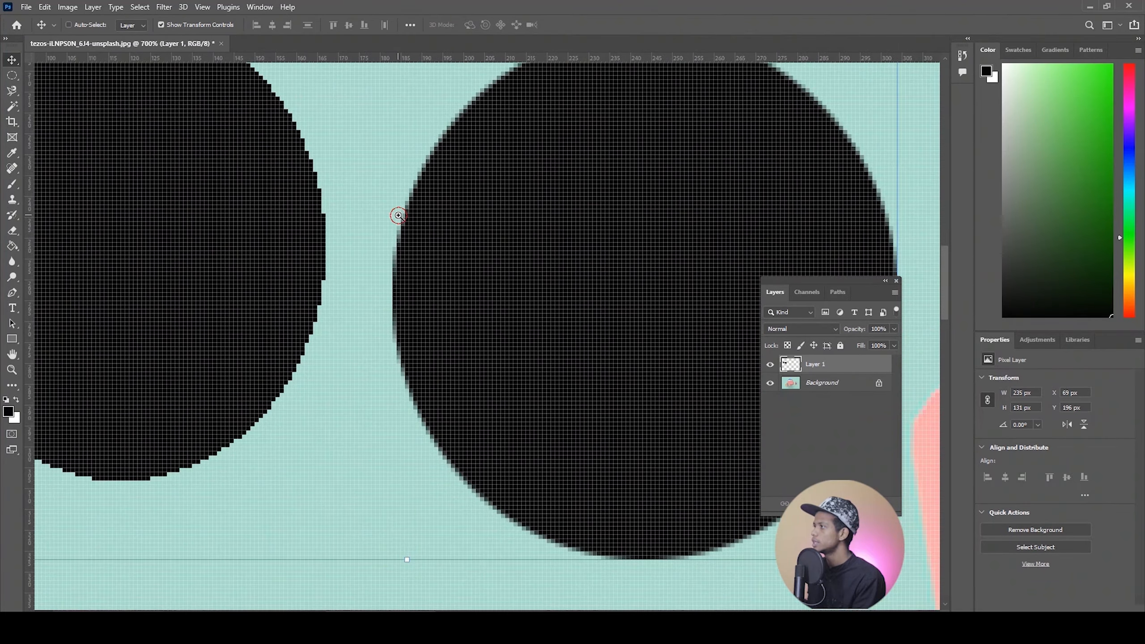
pyautogui.keyDown('ctrl'); pyautogui.click(397, 216); pyautogui.keyUp('ctrl')
pyautogui.keyDown('ctrl'); pyautogui.click(396, 215); pyautogui.keyUp('ctrl')
pyautogui.scroll(7, 314, 309)
pyautogui.scroll(-5, 266, 309)
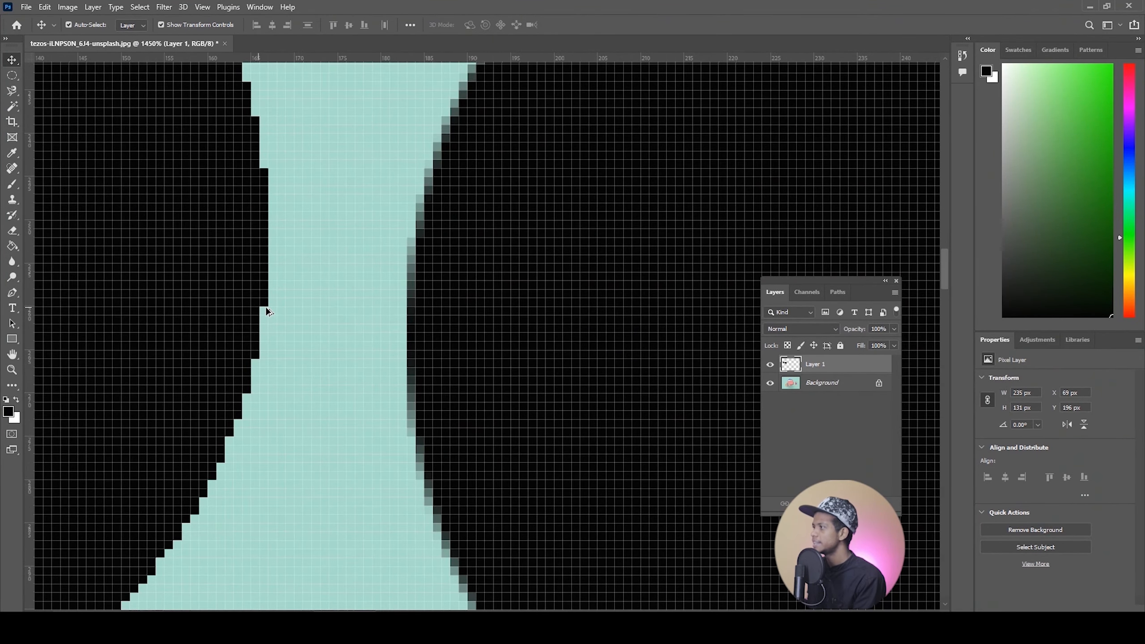
pyautogui.scroll(-4, 270, 310)
pyautogui.scroll(-5, 280, 313)
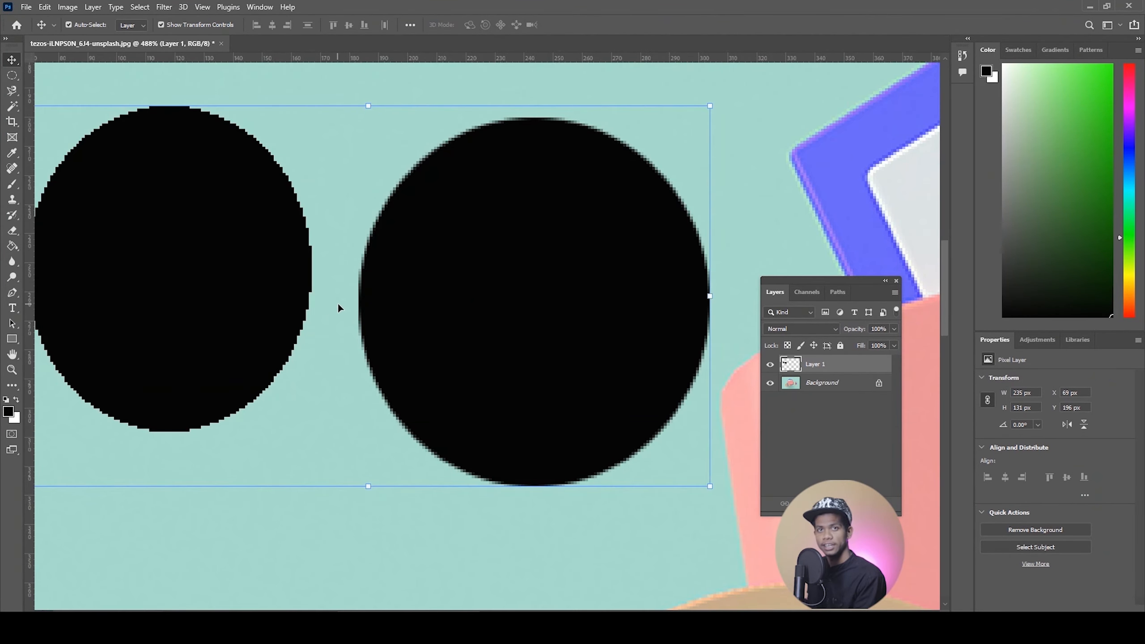
pyautogui.scroll(1, 342, 302)
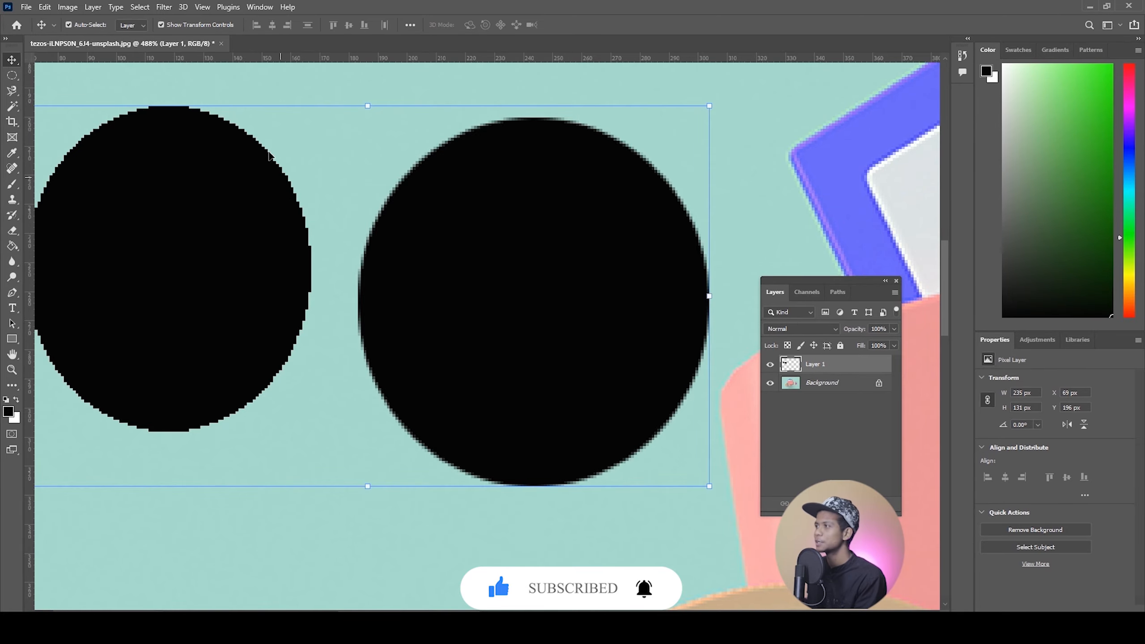
pyautogui.scroll(3, 261, 246)
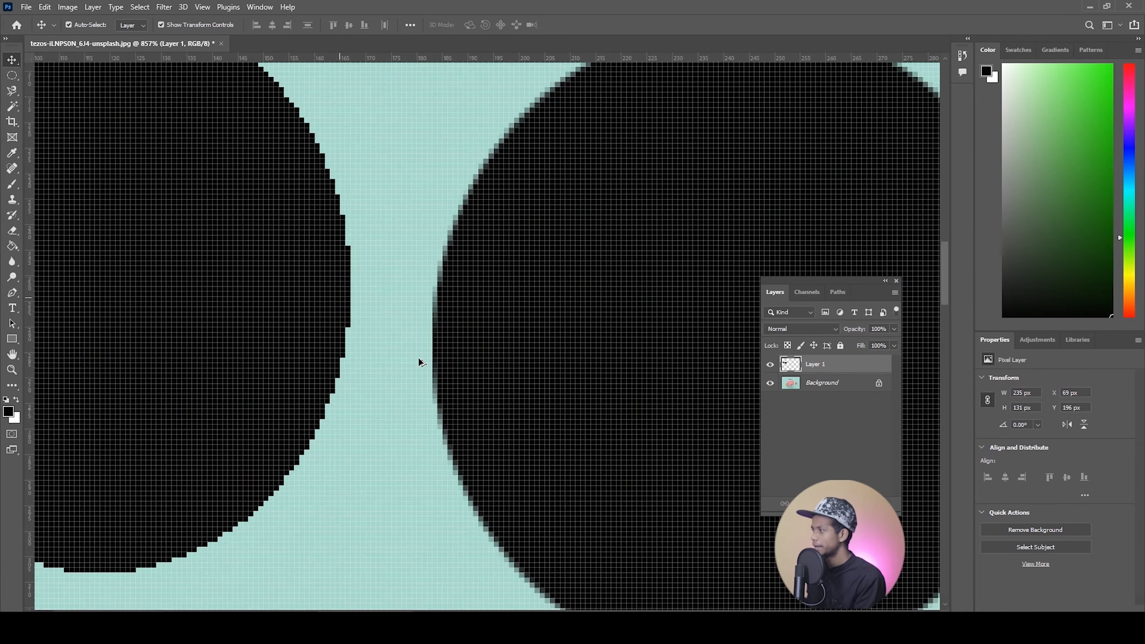
pyautogui.scroll(3, 418, 358)
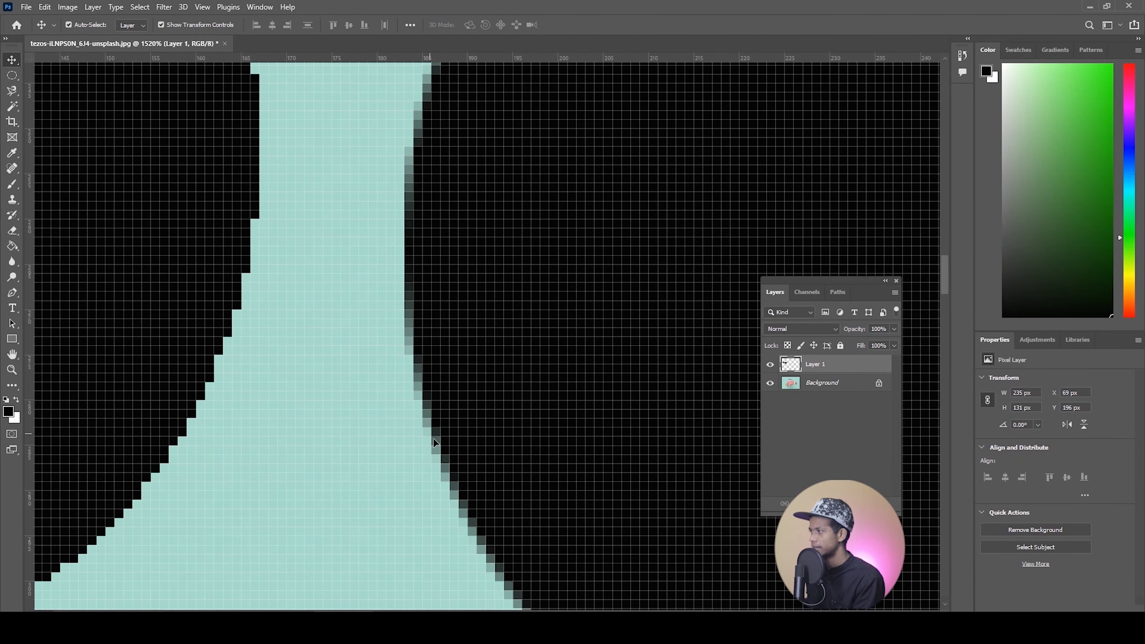
pyautogui.scroll(-2, 439, 424)
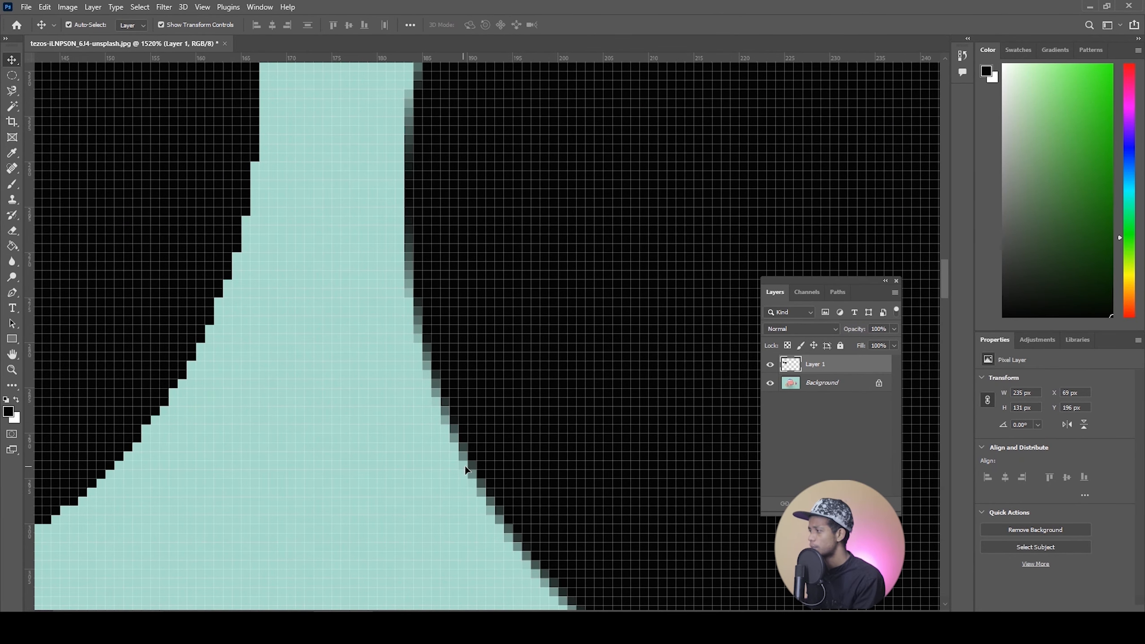
pyautogui.press('m')
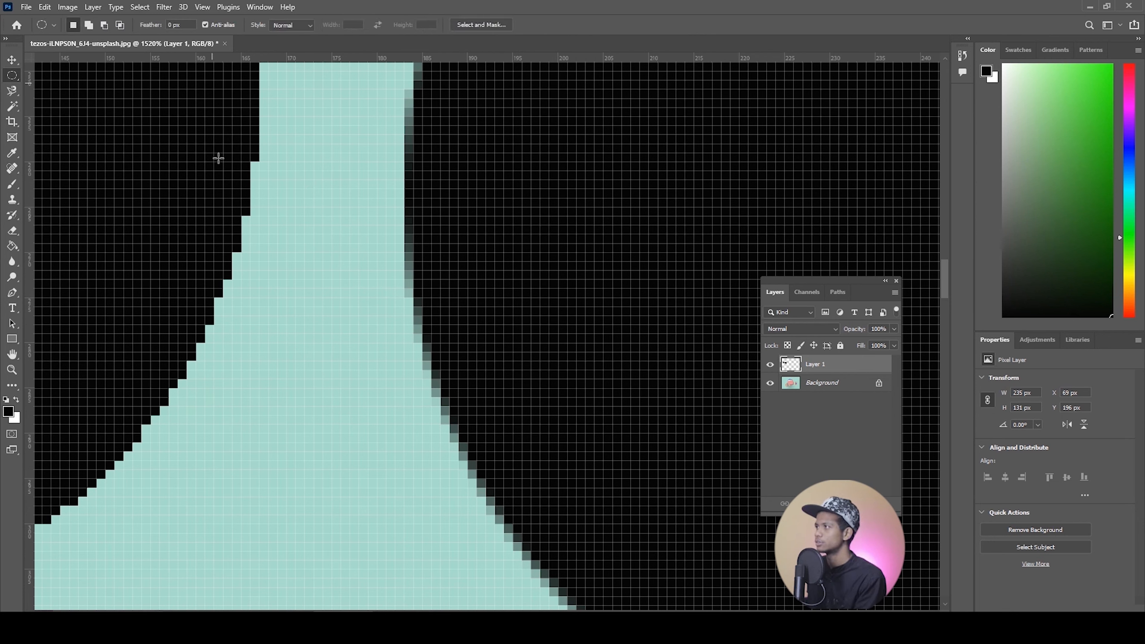
pyautogui.scroll(-10, 198, 310)
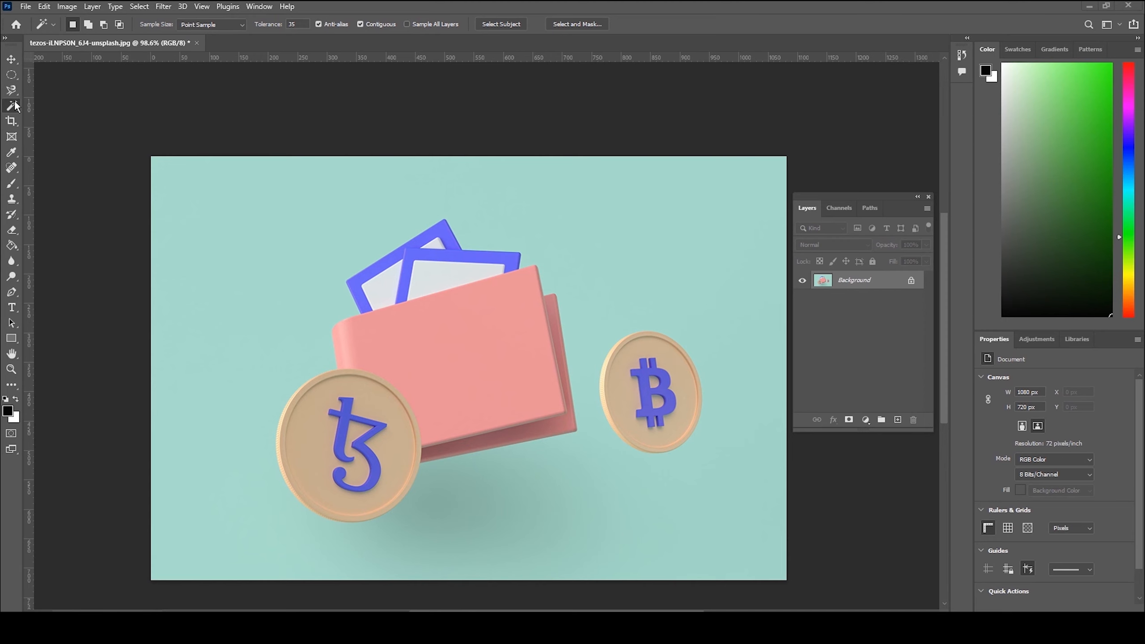
# Select both coins and the two cards with the Object Selection tool, and subtract the Tezos coin from the selection
pyautogui.rightClick(12, 106)
pyautogui.click(64, 108)
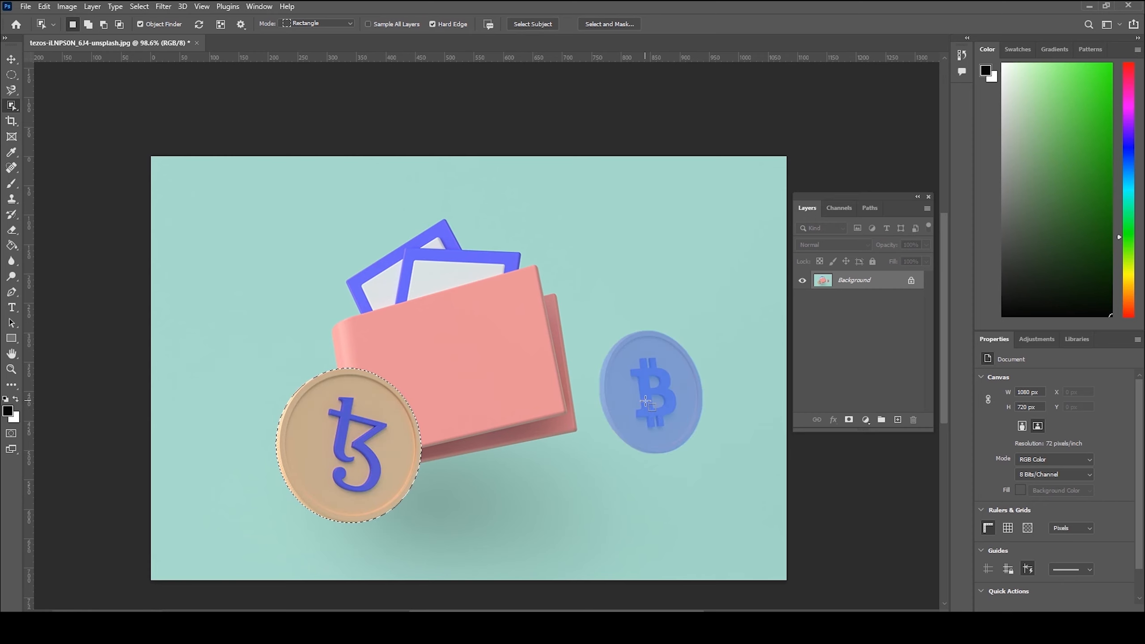
pyautogui.press('shift')
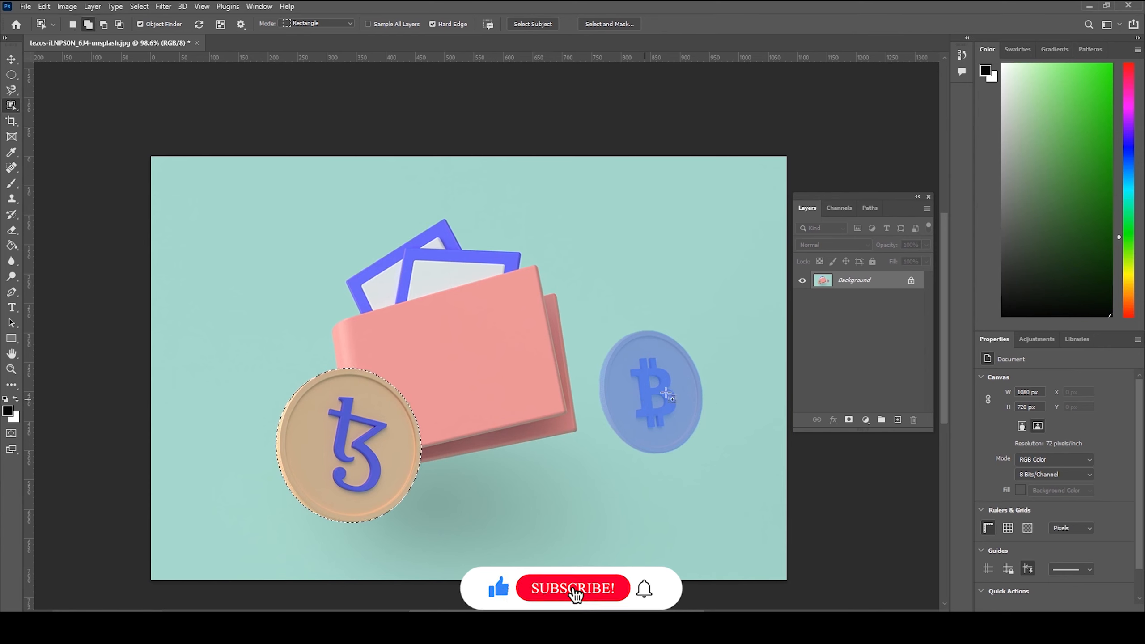
pyautogui.keyDown('shift'); pyautogui.click(666, 393); pyautogui.keyUp('shift')
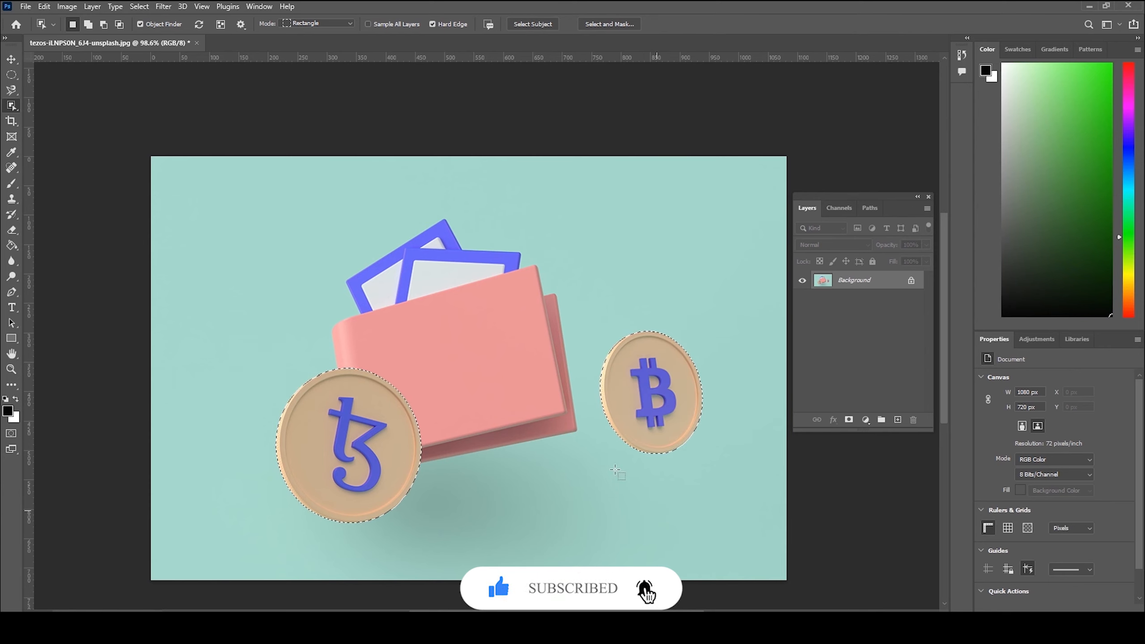
pyautogui.press('shift')
pyautogui.keyDown('shift'); pyautogui.click(451, 269); pyautogui.keyUp('shift')
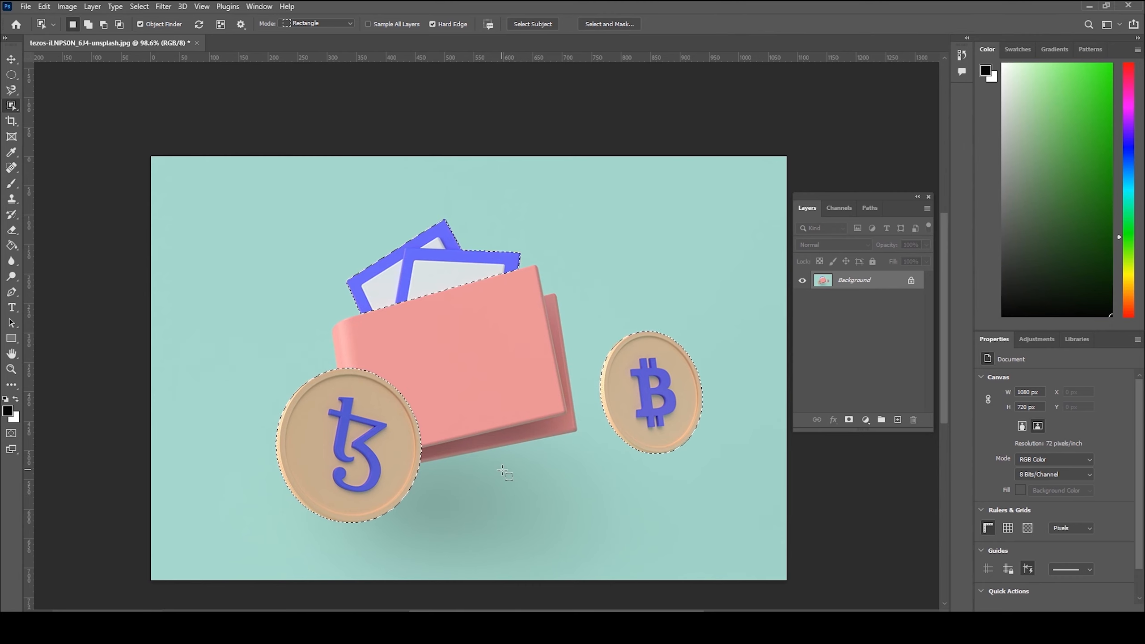
pyautogui.press('alt')
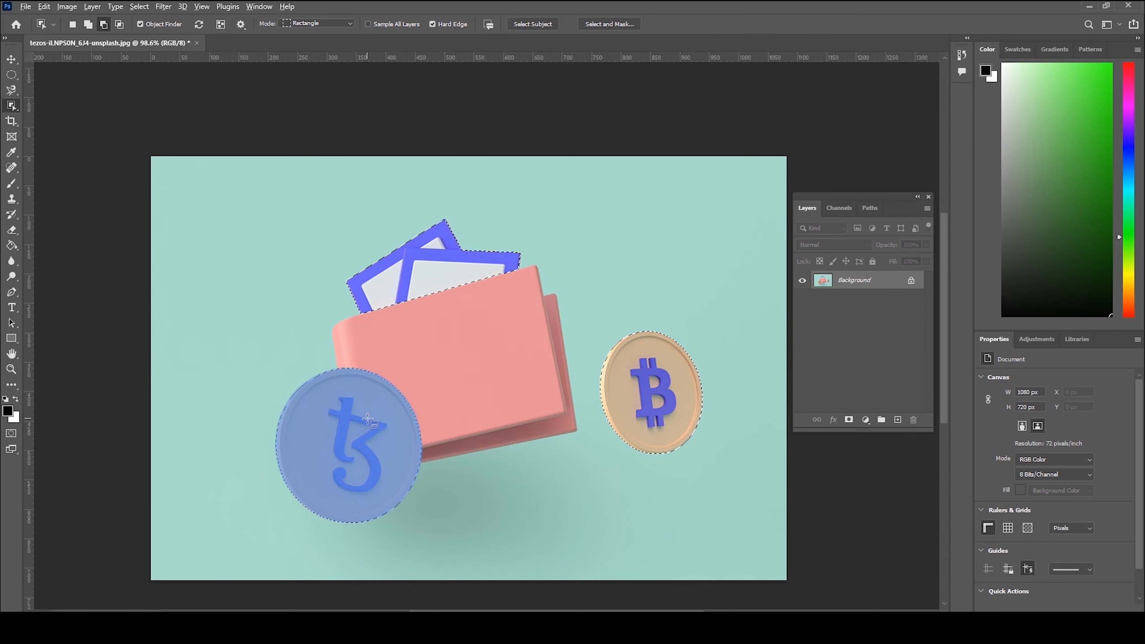
pyautogui.keyDown('alt'); pyautogui.click(368, 421); pyautogui.keyUp('alt')
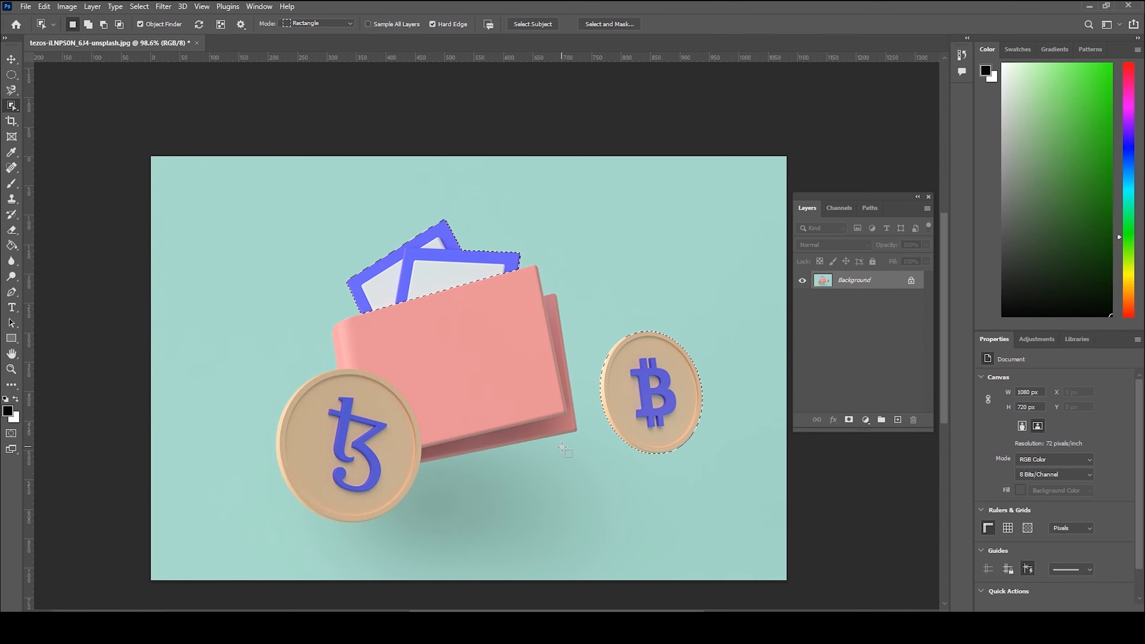
# Paint over the cards, wallet and Bitcoin coin with the Quick Selection tool, with further strokes on the background above the cards
pyautogui.rightClick(12, 107)
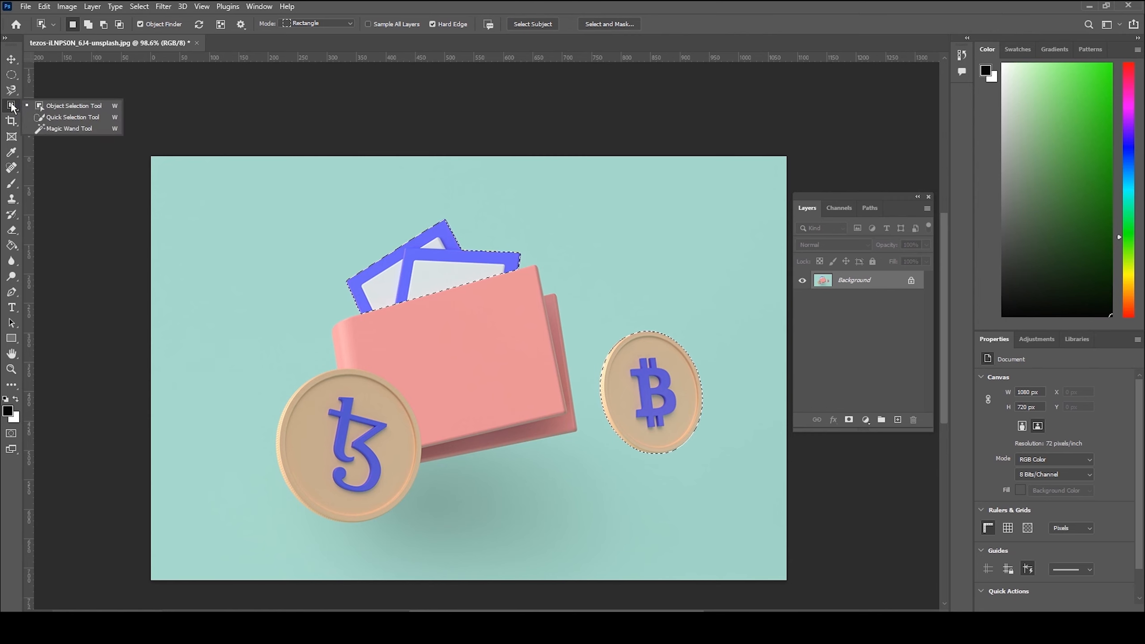
pyautogui.click(57, 118)
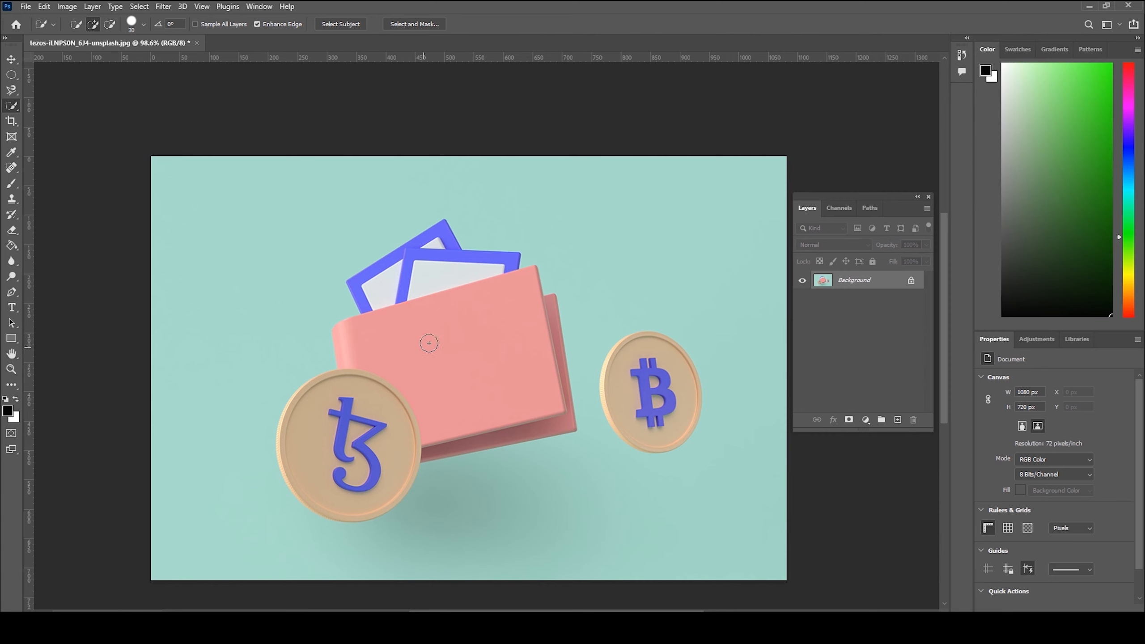
pyautogui.moveTo(438, 266)
pyautogui.mouseDown()
pyautogui.moveTo(329, 443)
pyautogui.moveTo(331, 486)
pyautogui.moveTo(377, 484)
pyautogui.moveTo(400, 384)
pyautogui.mouseUp()
pyautogui.moveTo(648, 389); pyautogui.dragTo(661, 409)
pyautogui.moveTo(354, 203); pyautogui.dragTo(334, 213)
pyautogui.moveTo(265, 220)
pyautogui.mouseDown()
pyautogui.moveTo(309, 232)
pyautogui.moveTo(294, 214)
pyautogui.moveTo(394, 191)
pyautogui.moveTo(266, 225)
pyautogui.moveTo(188, 324)
pyautogui.moveTo(204, 428)
pyautogui.moveTo(369, 197)
pyautogui.moveTo(312, 243)
pyautogui.moveTo(315, 230)
pyautogui.mouseUp()
# Start a new quick selection on the background beside the cards, and add the cards, wallet and Bitcoin coin to it
pyautogui.click(75, 23)
pyautogui.moveTo(306, 255); pyautogui.dragTo(291, 280)
pyautogui.moveTo(360, 314)
pyautogui.mouseDown()
pyautogui.moveTo(418, 328)
pyautogui.moveTo(409, 370)
pyautogui.moveTo(388, 379)
pyautogui.moveTo(423, 268)
pyautogui.moveTo(396, 264)
pyautogui.moveTo(403, 317)
pyautogui.moveTo(398, 285)
pyautogui.mouseUp()
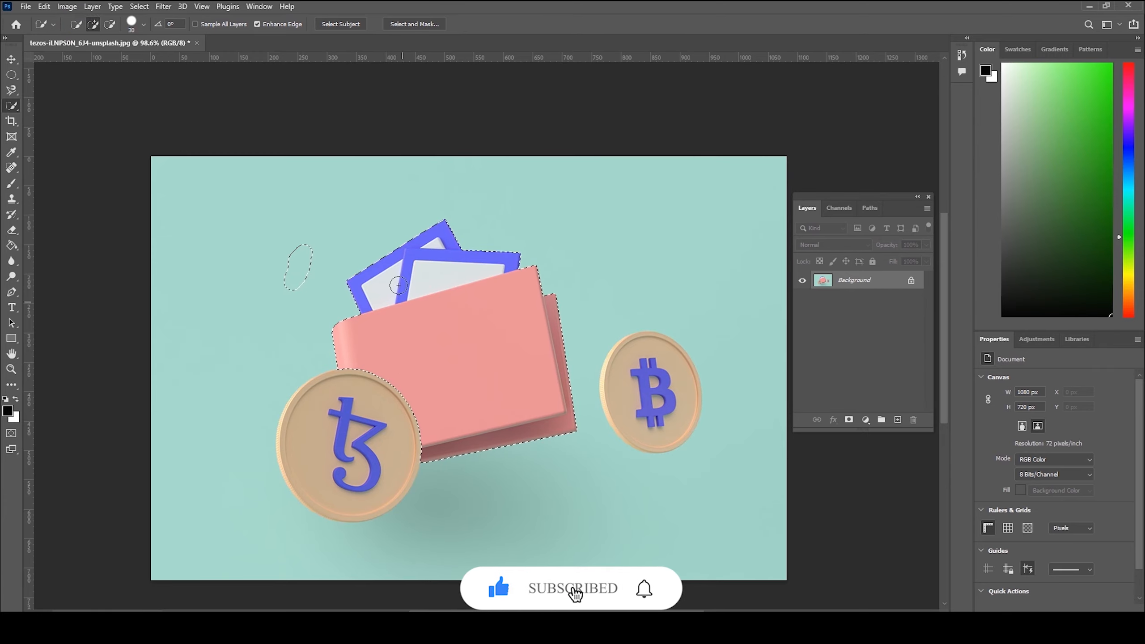
pyautogui.moveTo(631, 374); pyautogui.dragTo(653, 397)
# Replace the selection with a new quick selection of the wallet, and subtract the wallet and front card area from it
pyautogui.click(74, 24)
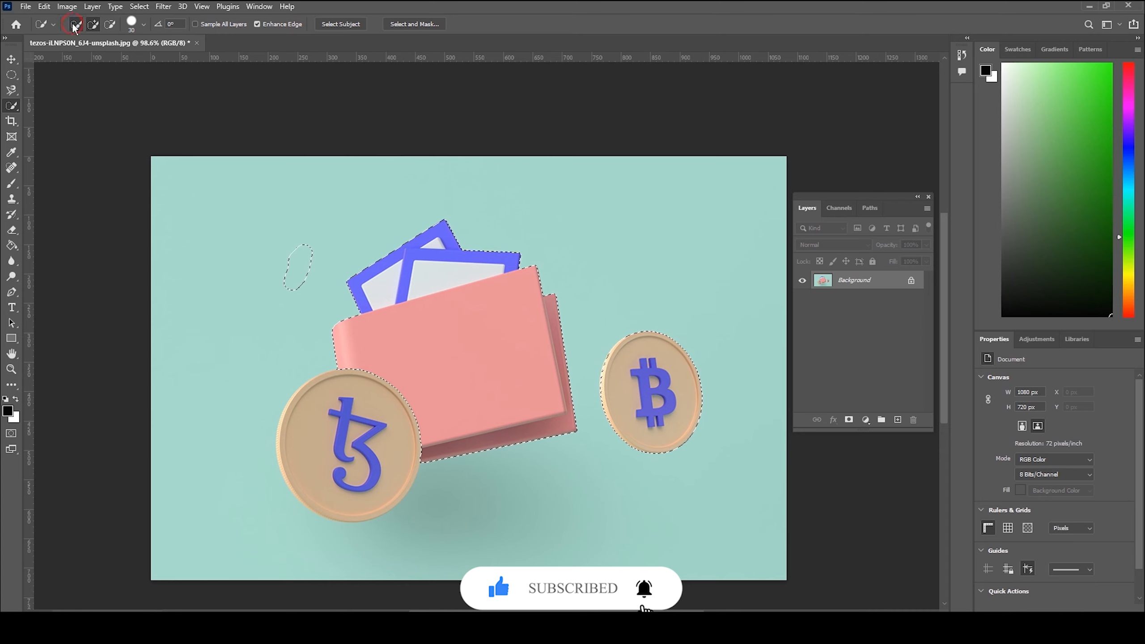
pyautogui.moveTo(434, 313)
pyautogui.mouseDown()
pyautogui.moveTo(444, 395)
pyautogui.moveTo(435, 332)
pyautogui.moveTo(473, 401)
pyautogui.mouseUp()
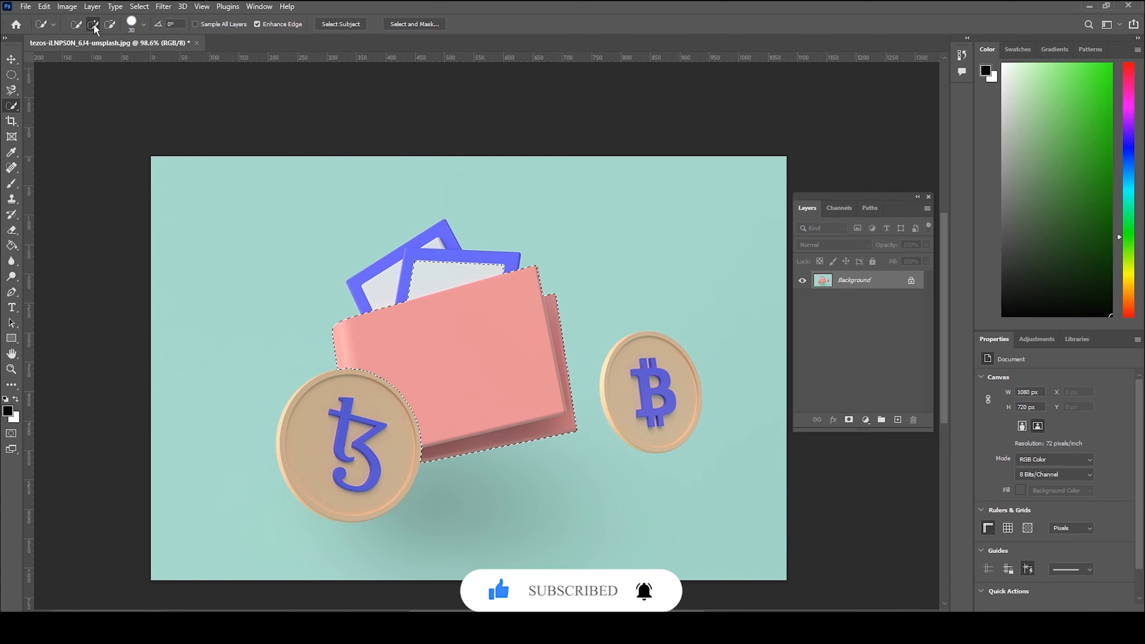
pyautogui.click(110, 24)
pyautogui.moveTo(462, 357)
pyautogui.mouseDown()
pyautogui.moveTo(429, 272)
pyautogui.moveTo(374, 290)
pyautogui.moveTo(446, 287)
pyautogui.mouseUp()
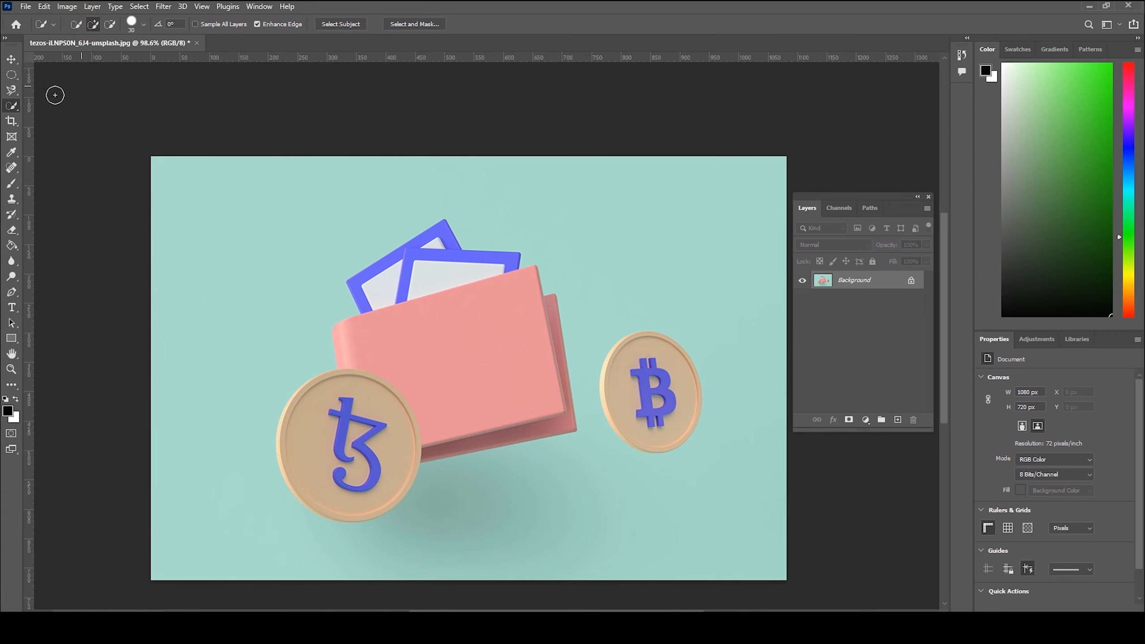
# Select the front of the wallet with the Magic Wand tool, and replace it with a selection of the Tezos coin's face
pyautogui.rightClick(15, 105)
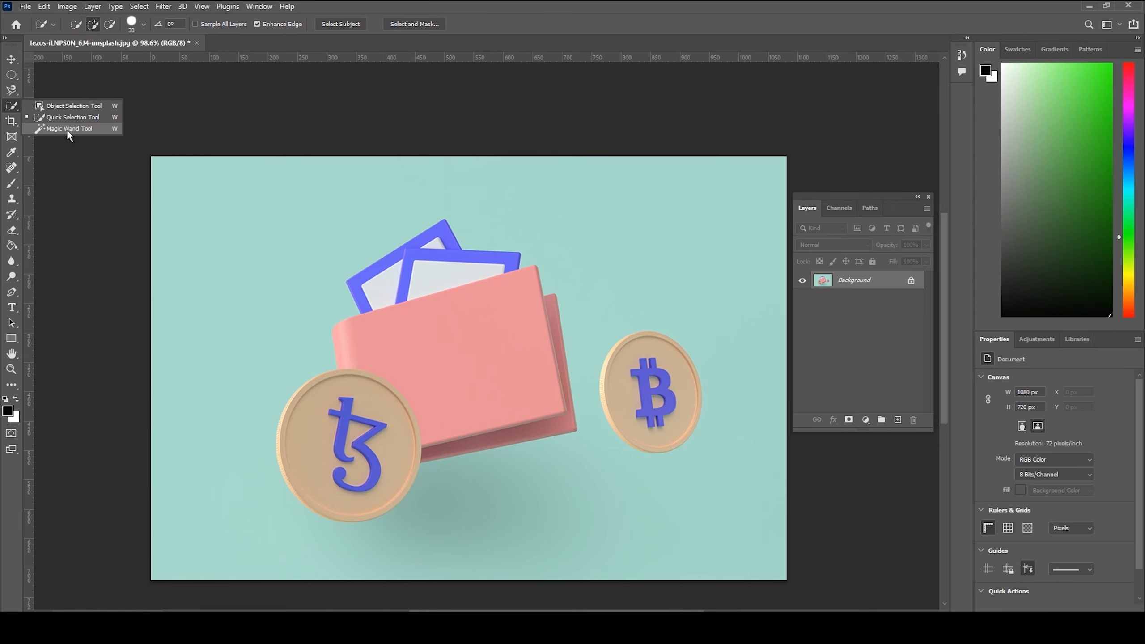
pyautogui.click(68, 129)
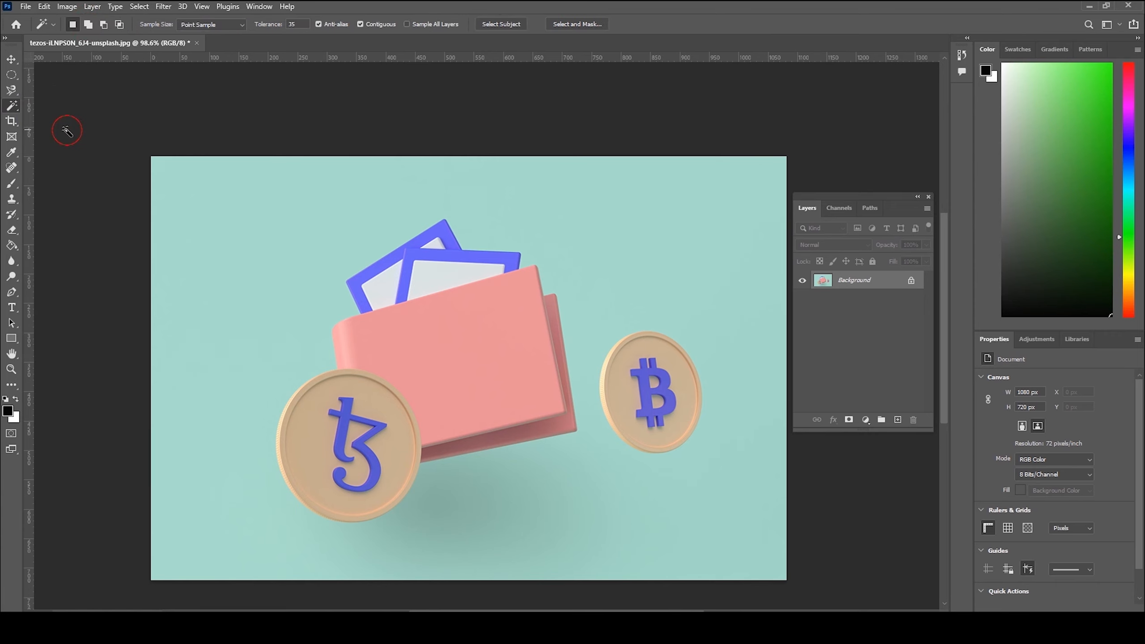
pyautogui.click(447, 357)
pyautogui.click(309, 433)
# Select the Bitcoin symbol with the Magic Wand, and add the Tezos symbol and the cards' blue frames to the selection
pyautogui.click(647, 382)
pyautogui.keyDown('shift'); pyautogui.click(348, 422); pyautogui.keyUp('shift')
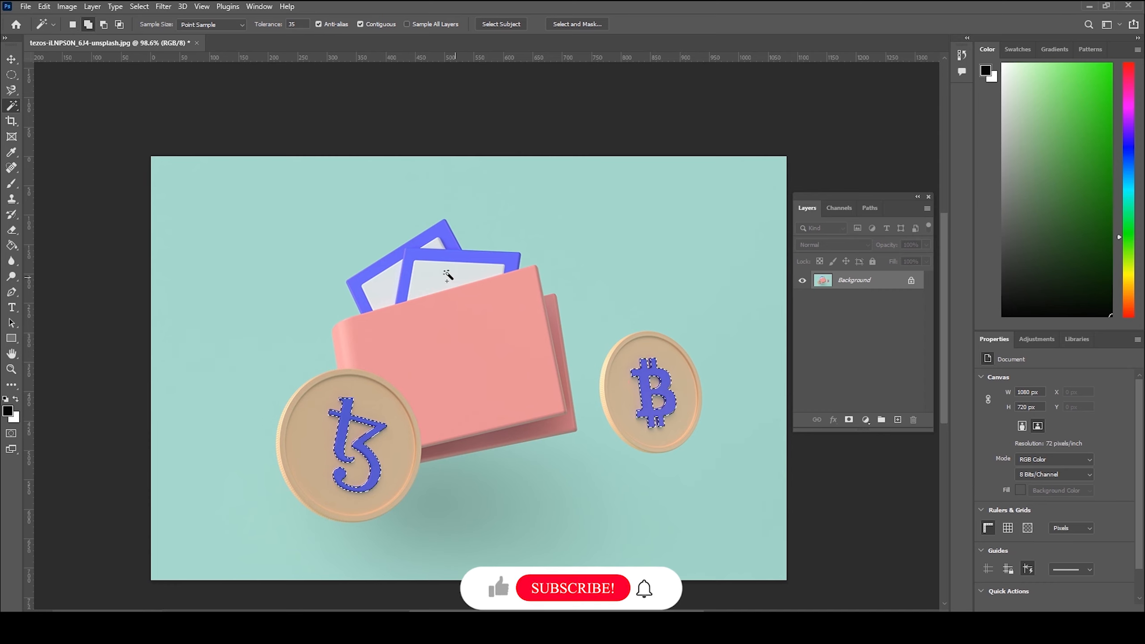
pyautogui.keyDown('shift'); pyautogui.click(435, 249); pyautogui.keyUp('shift')
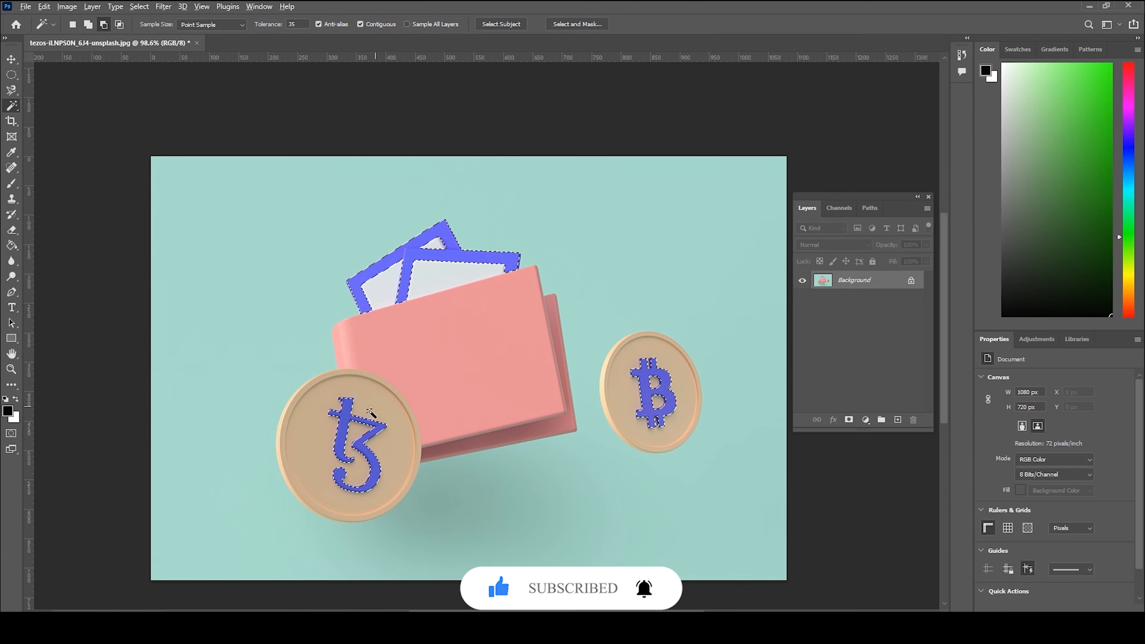
# Subtract the Tezos symbol, the Bitcoin symbol and the cards' blue frames from the selection
pyautogui.keyDown('alt'); pyautogui.click(345, 435); pyautogui.keyUp('alt')
pyautogui.keyDown('alt'); pyautogui.click(643, 389); pyautogui.keyUp('alt')
pyautogui.keyDown('alt'); pyautogui.click(447, 253); pyautogui.keyUp('alt')
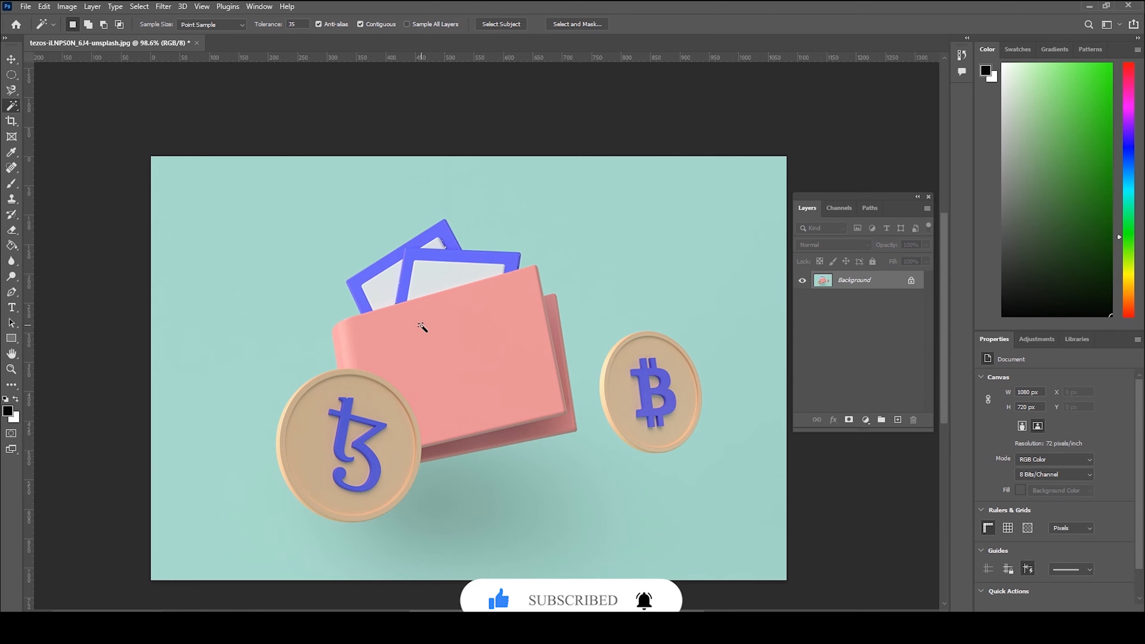
# Select the teal background with the Magic Wand and add the shadow area below the wallet
pyautogui.click(241, 279)
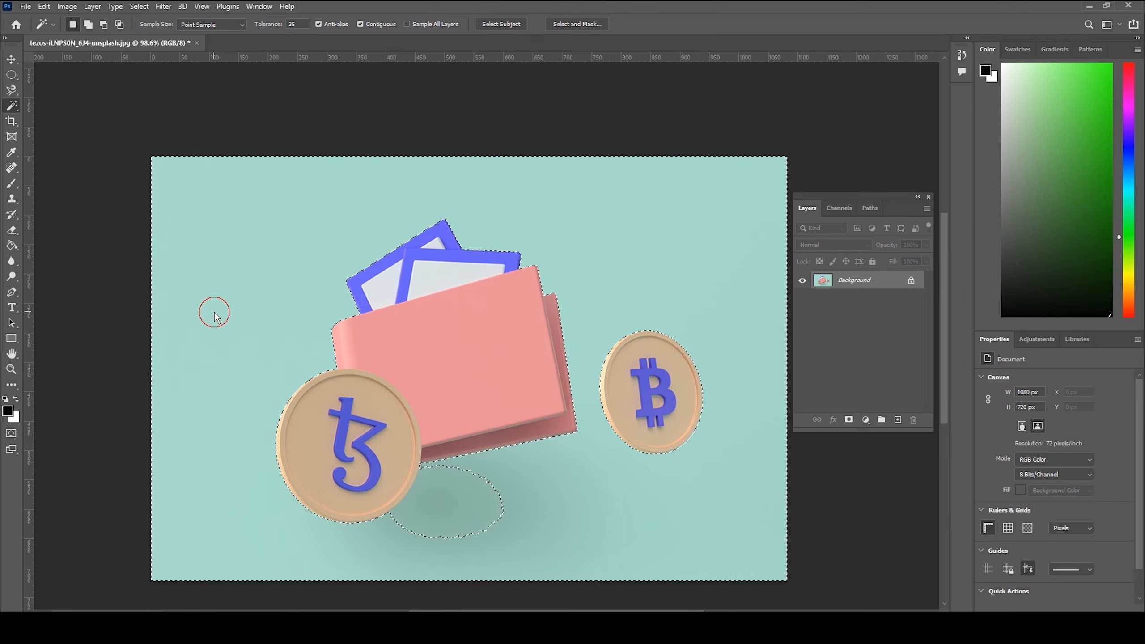
pyautogui.keyDown('shift'); pyautogui.click(464, 500); pyautogui.keyUp('shift')
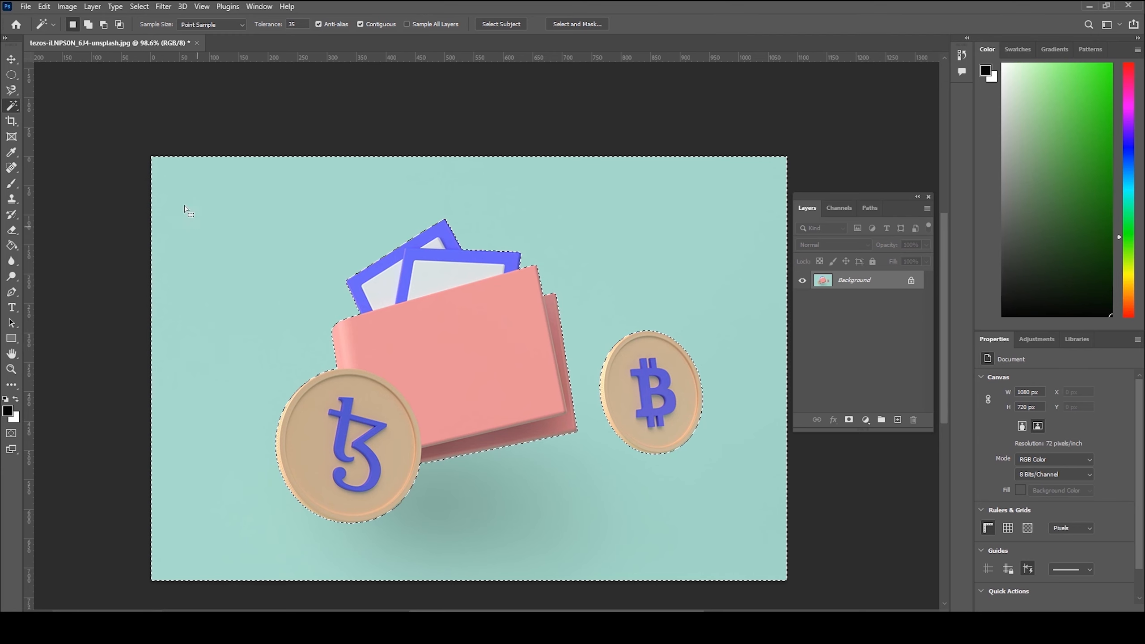
# Clear the background selection and unlock the Background layer with the Move tool active
pyautogui.rightClick(12, 106)
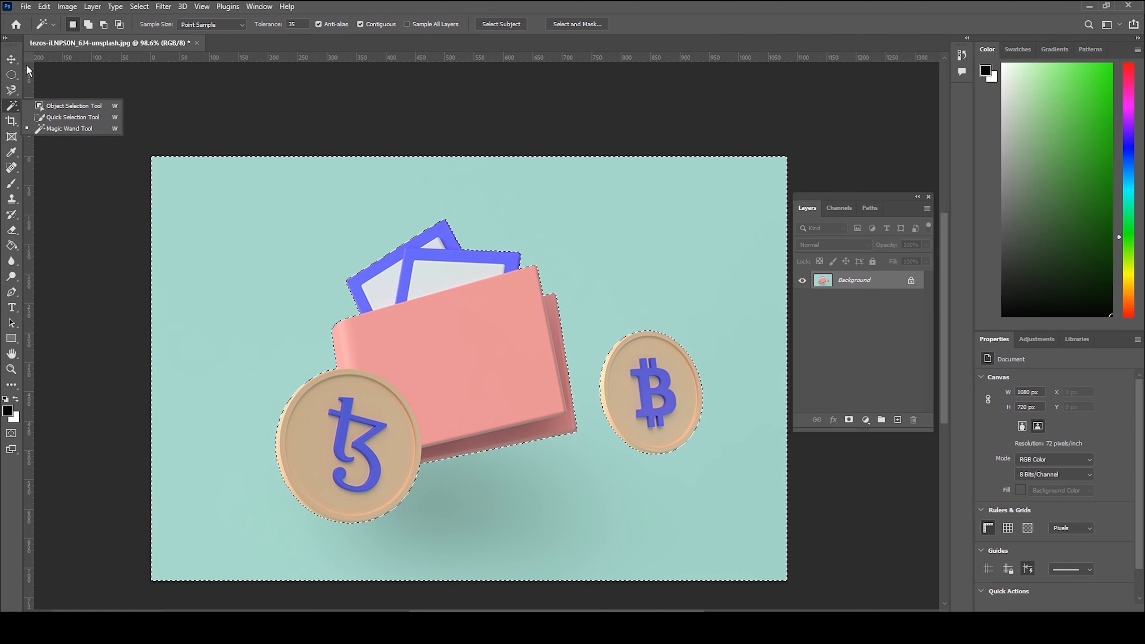
pyautogui.click(11, 91)
pyautogui.click(275, 111)
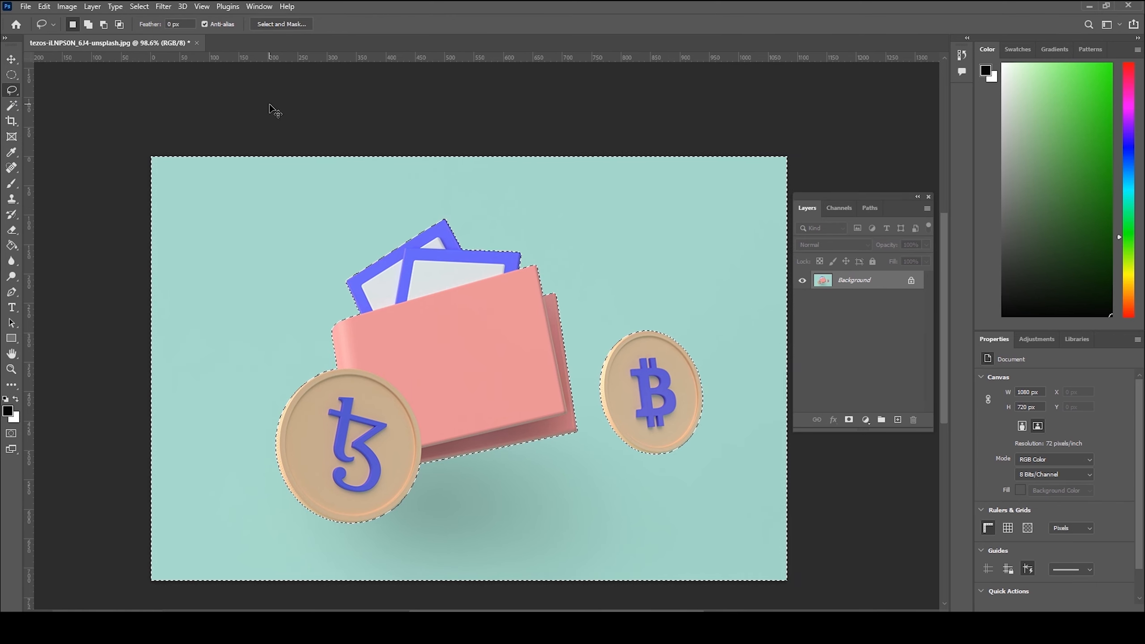
pyautogui.press('v')
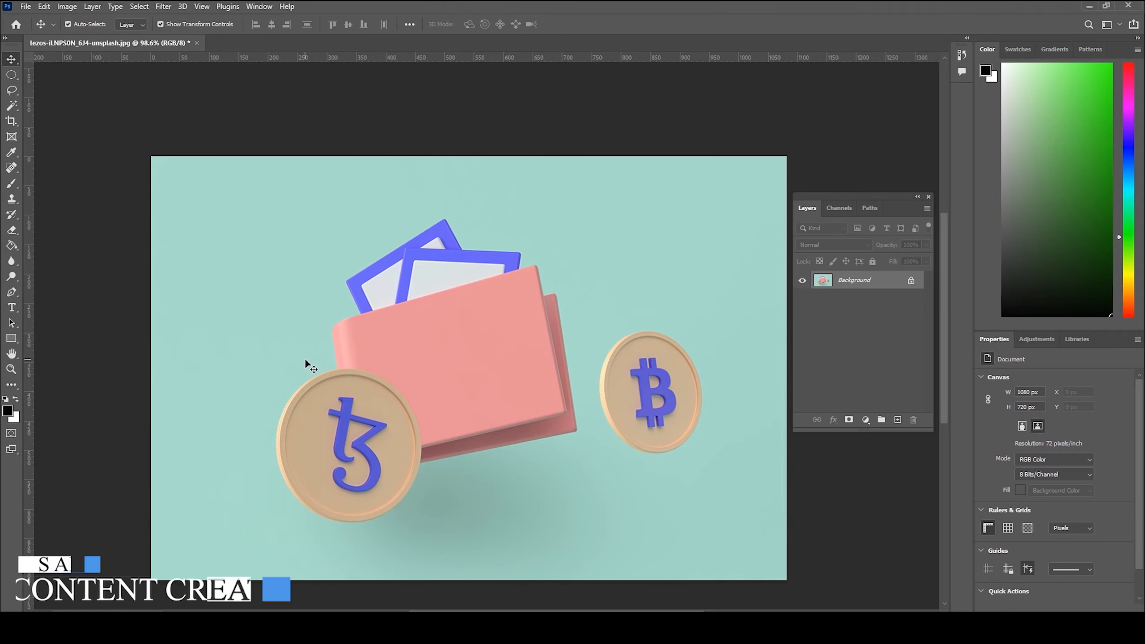
pyautogui.click(911, 280)
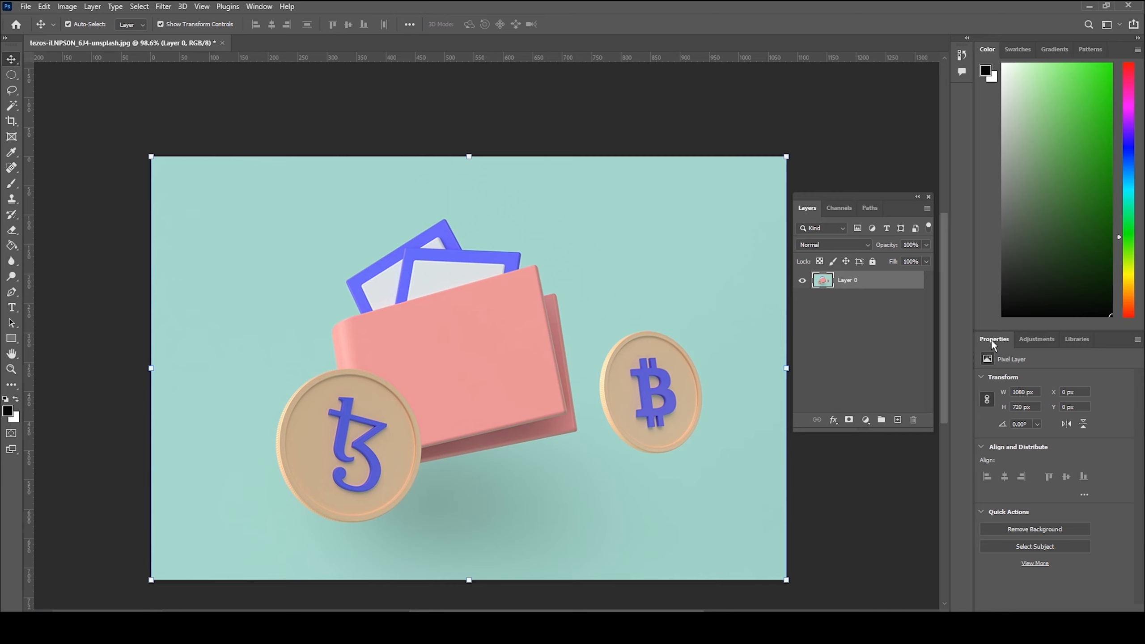
# Reset the Essentials workspace to its default layout
pyautogui.click(261, 8)
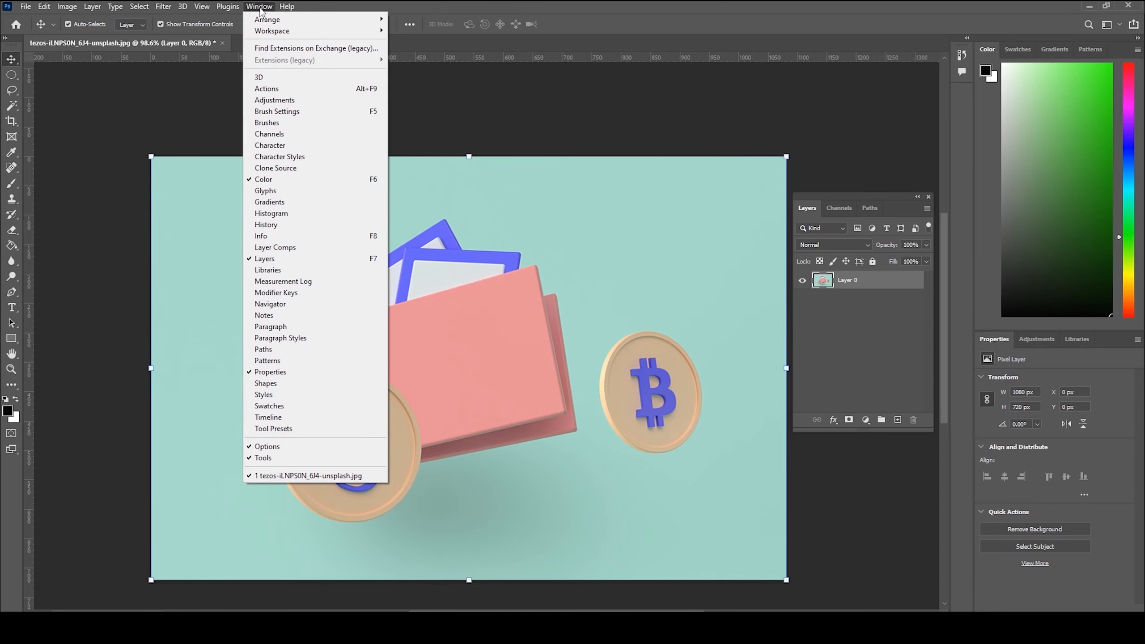
pyautogui.moveTo(281, 33)
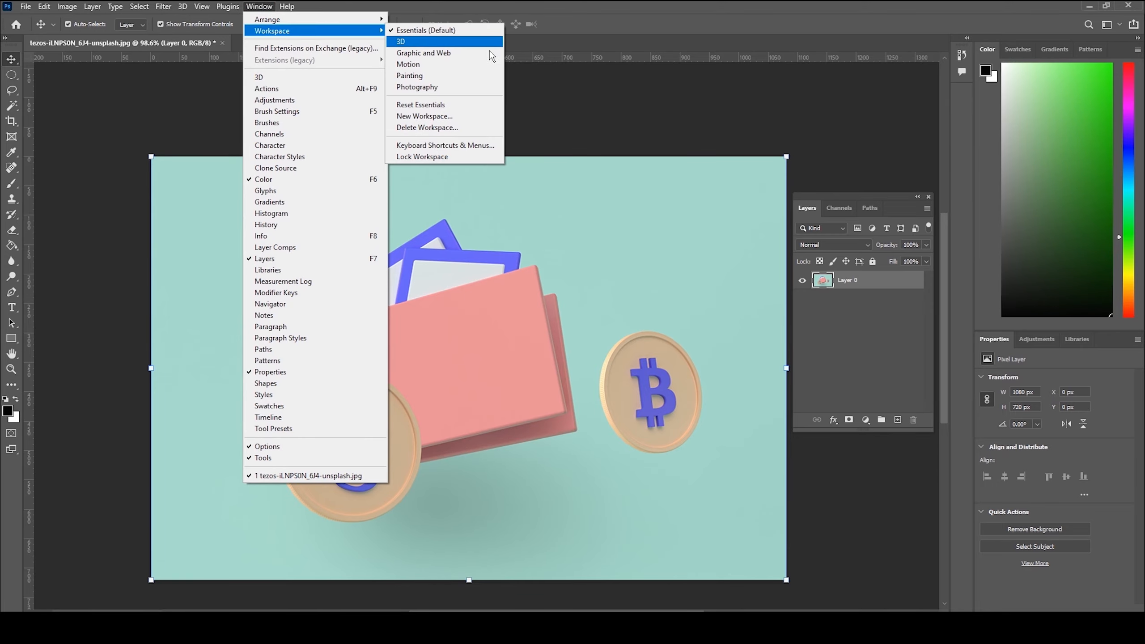
pyautogui.click(425, 104)
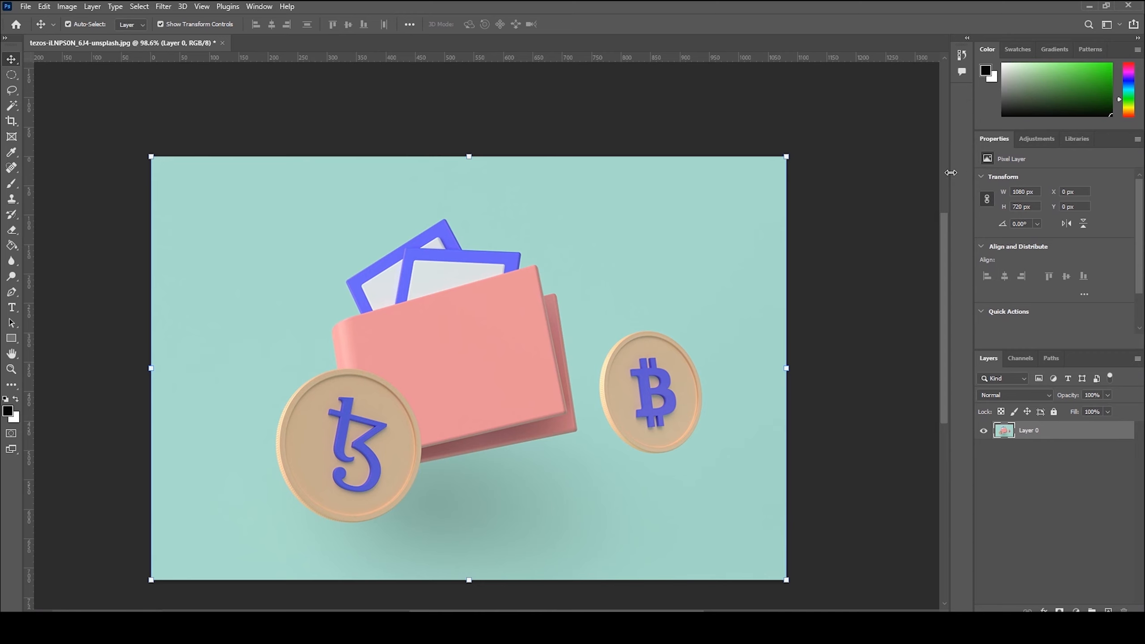
# Remove the background from Layer 0 with the Remove Background quick action
pyautogui.moveTo(1138, 230); pyautogui.dragTo(1137, 258)
pyautogui.click(1032, 284)
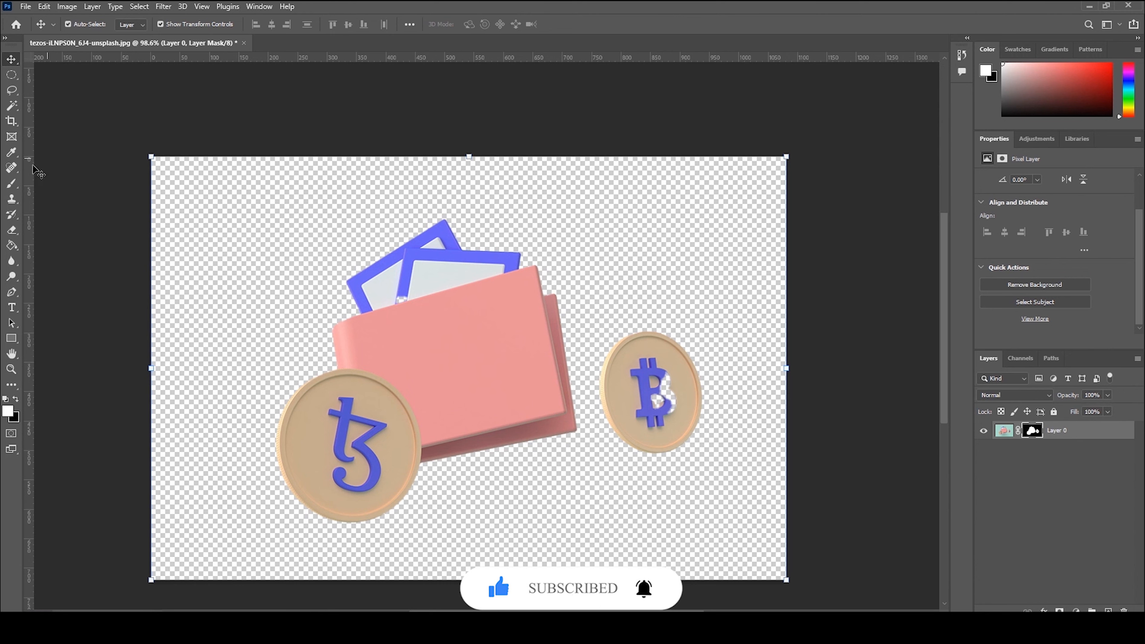
# Activate the Brush tool for painting on Layer 0's mask
pyautogui.click(9, 188)
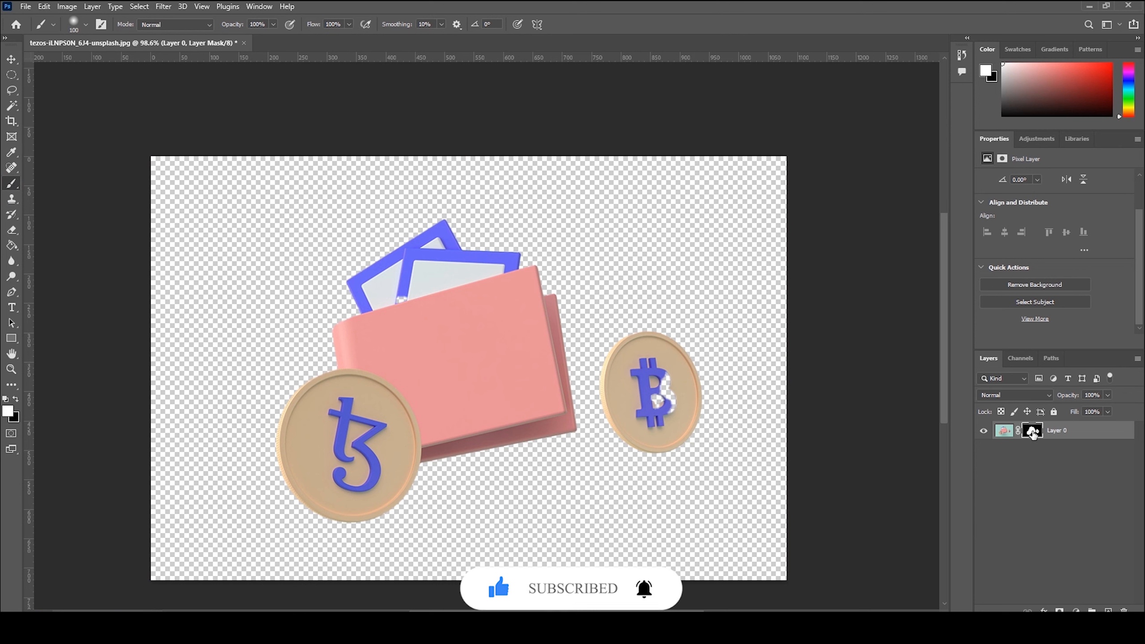